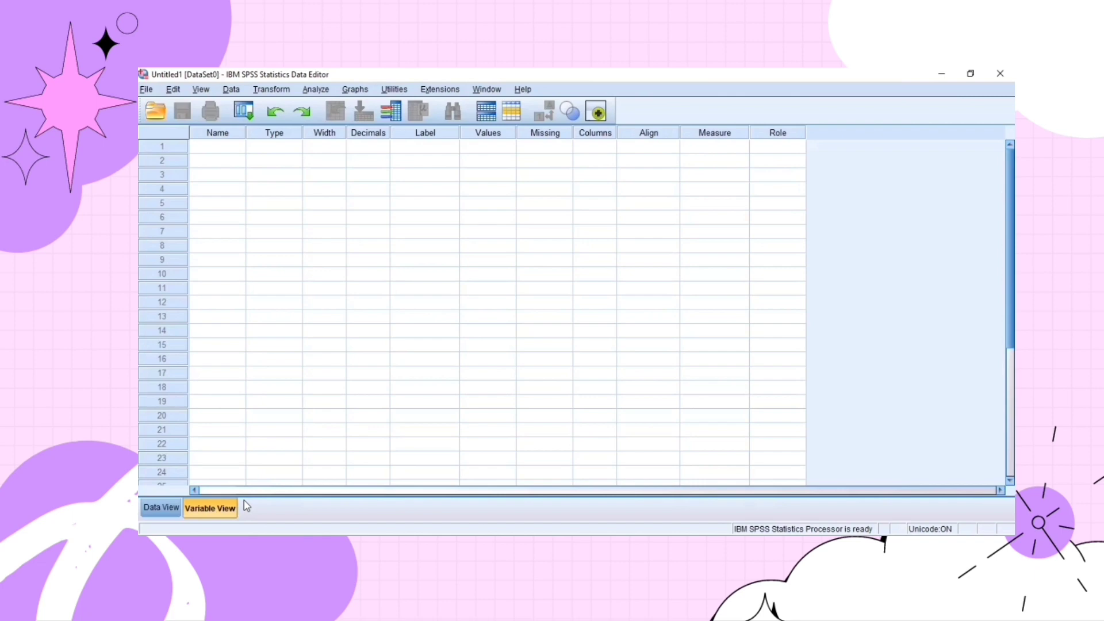
- Define a variable named Associates in the first row of the variable list
click(231, 149)
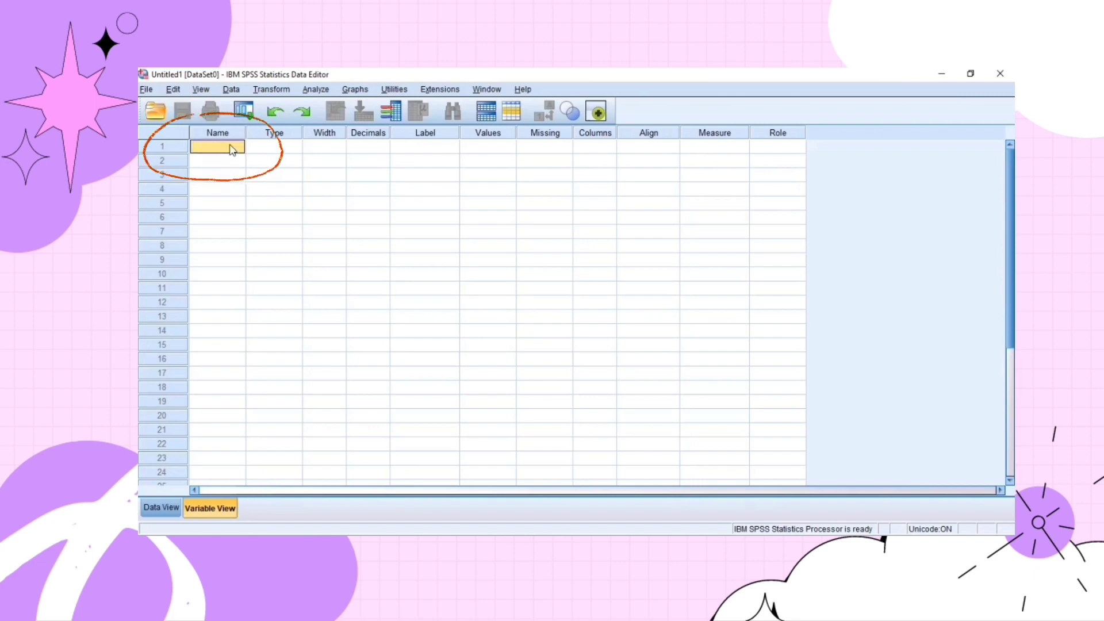
click(231, 146)
text(A)
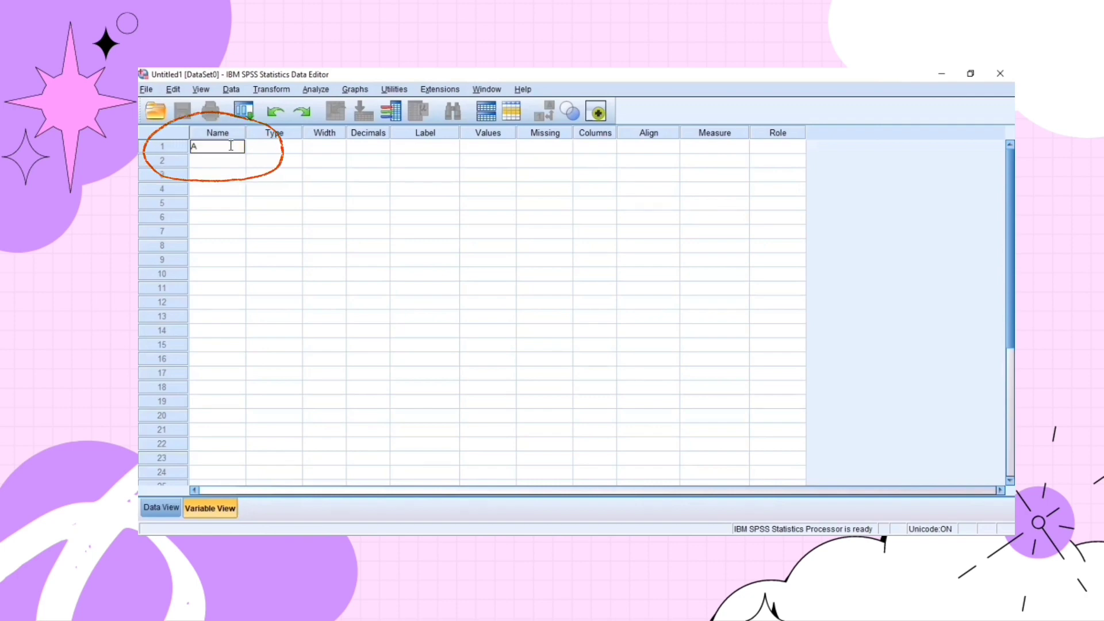
text(ssociate)
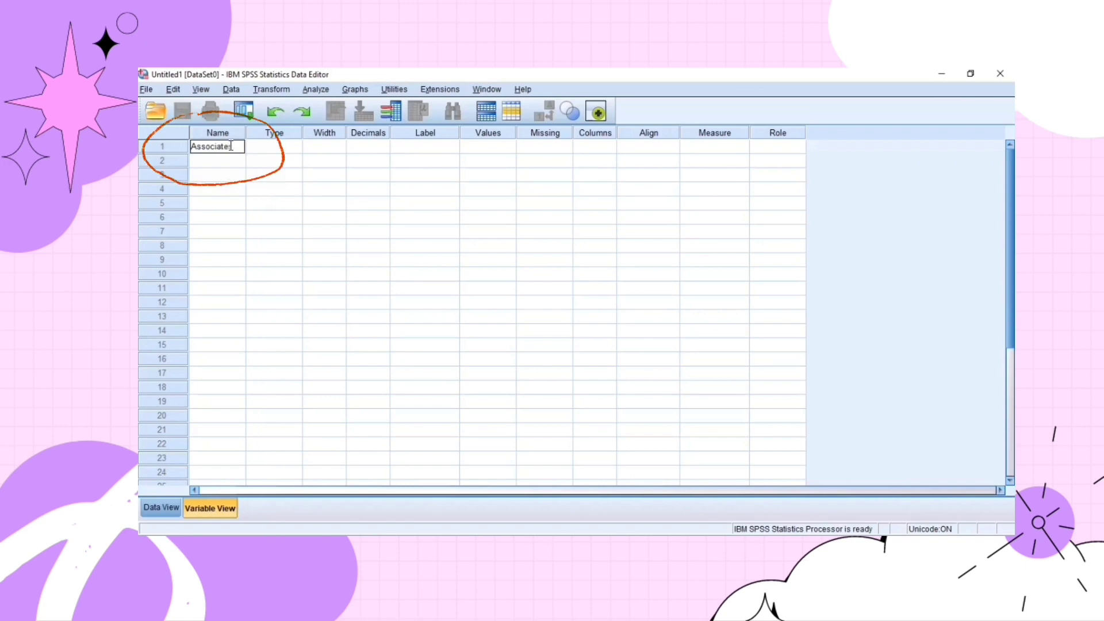
text(s)
click(423, 148)
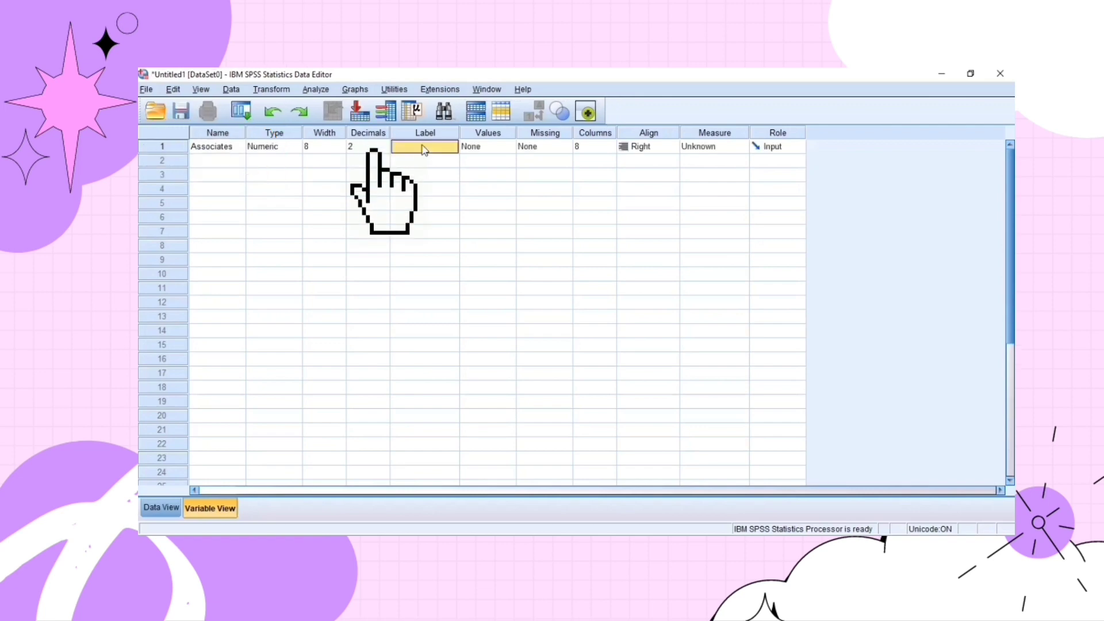
- Set the Associates variable to 1 decimal place and label it Home Depot
click(355, 146)
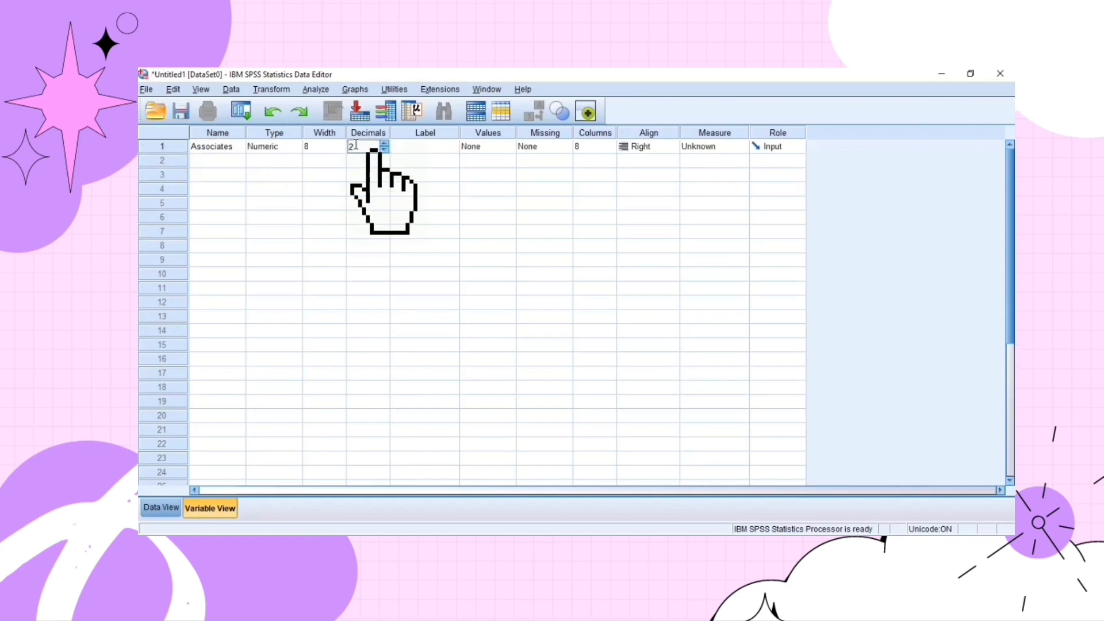
key(BackSpace)
text(1)
click(433, 148)
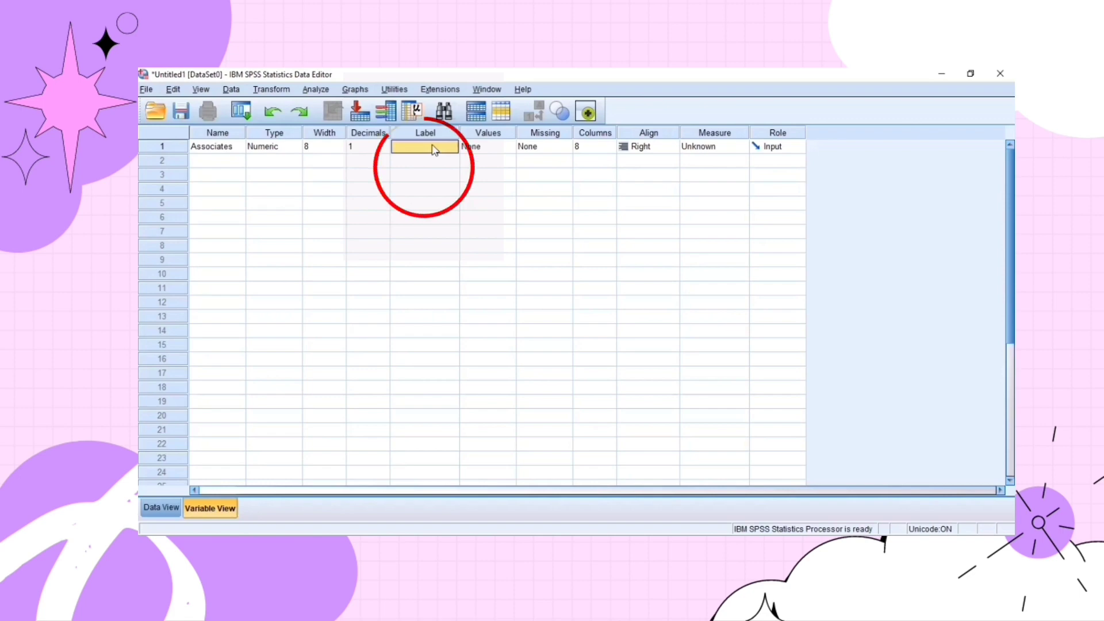
click(433, 147)
text(Home Depot)
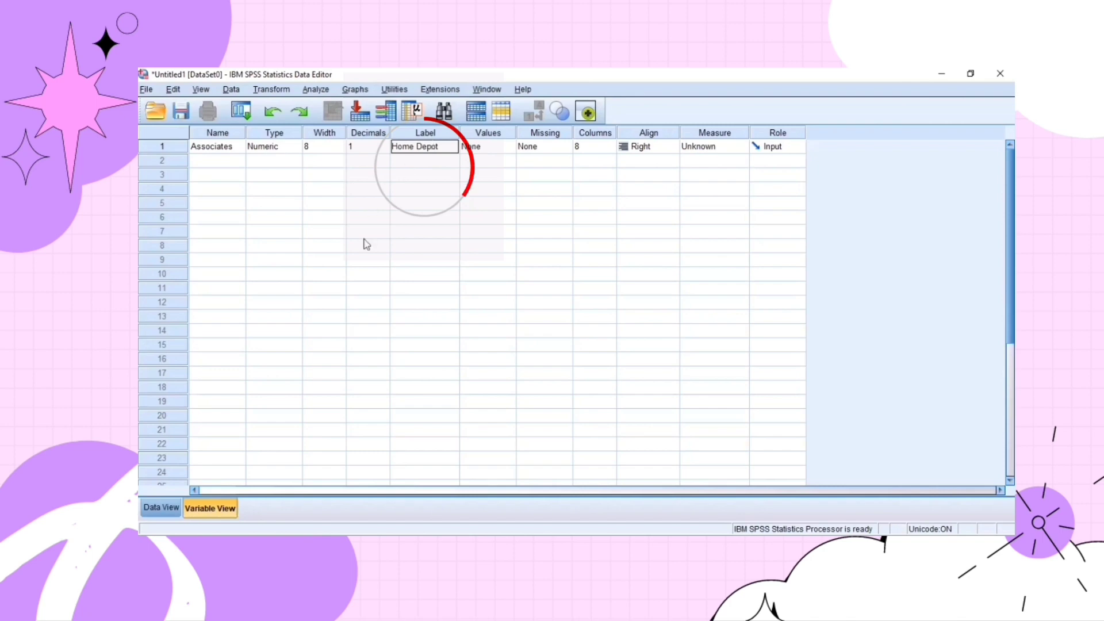
- Widen the Associates data column and paste the 18 copied values, 50.6 through 317.0, into it from row 1
click(166, 507)
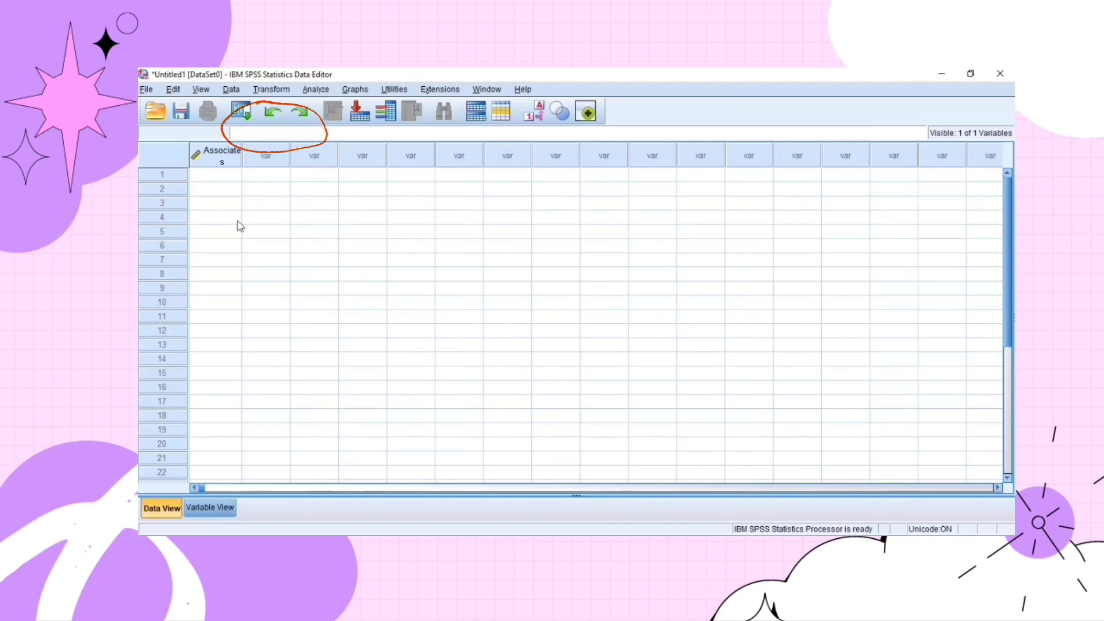
click(240, 179)
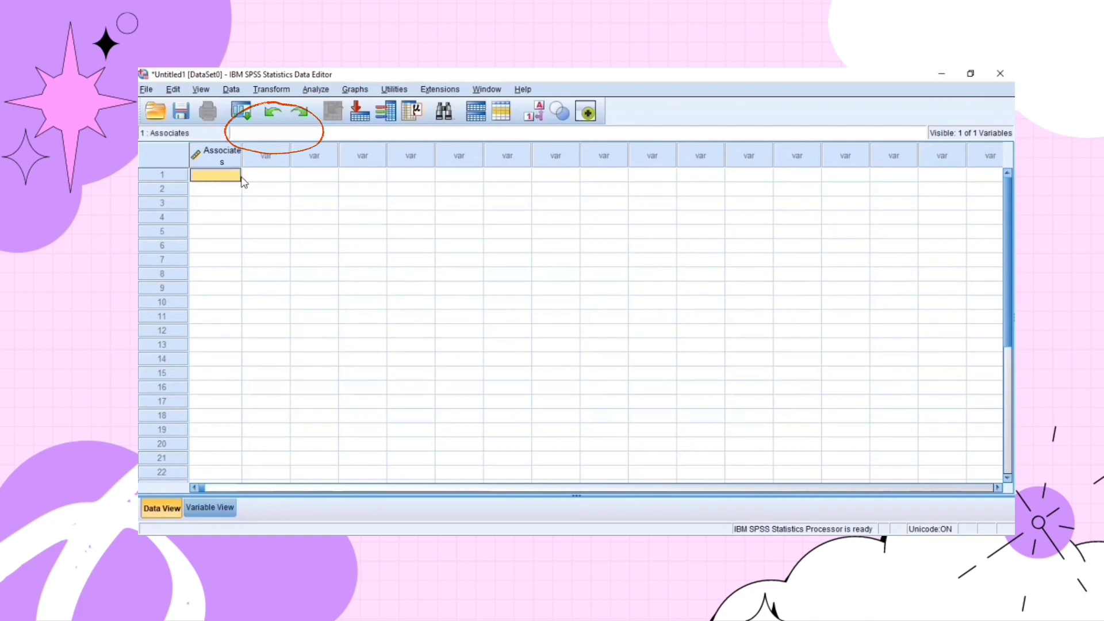
drag(242, 155, 249, 154)
click(237, 135)
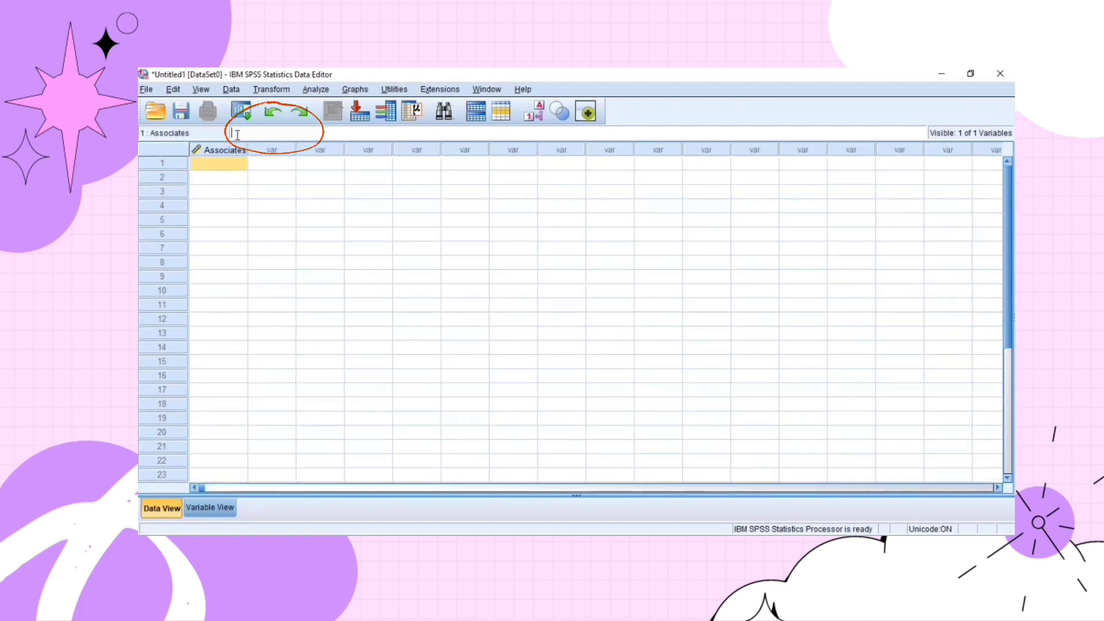
right_click(234, 163)
click(252, 175)
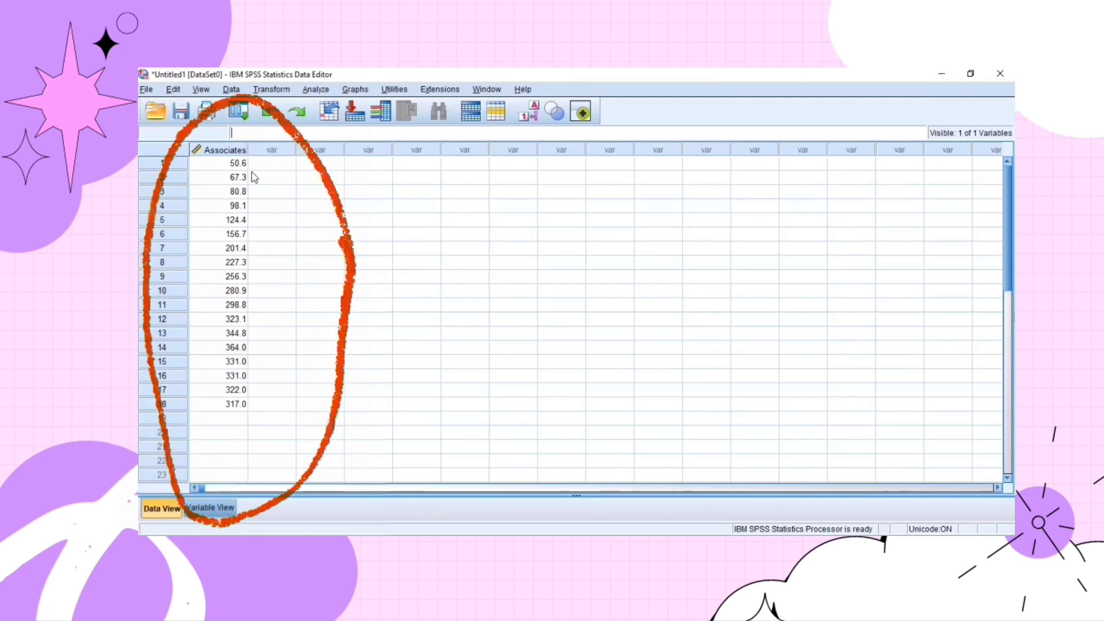
- Generate a forecasting sequence chart of the Home Depot [Associates] variable without any transformation
click(298, 88)
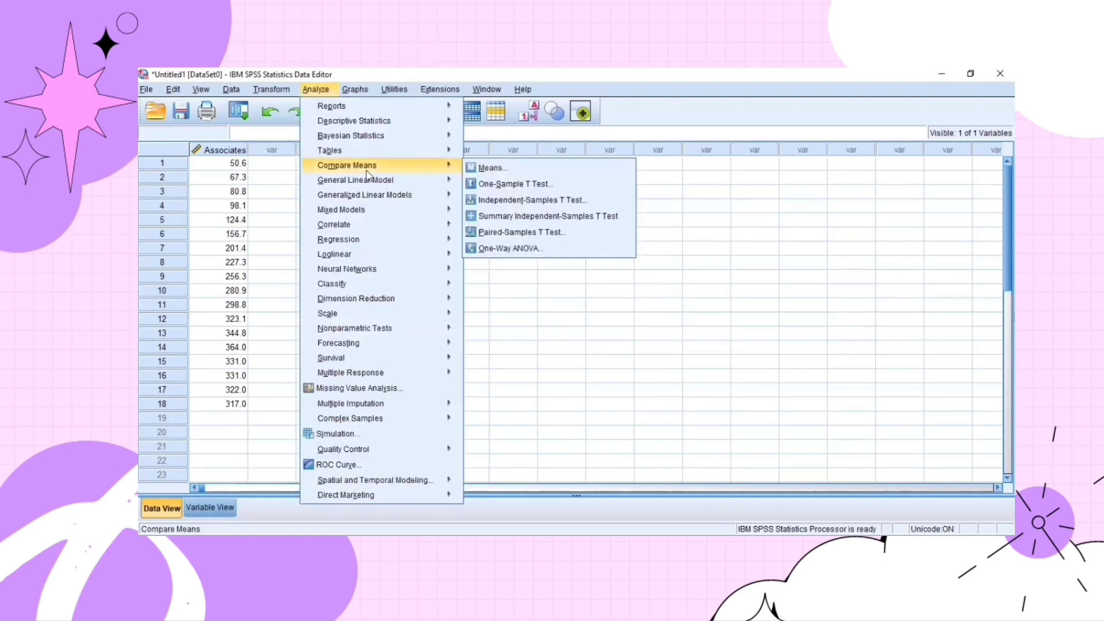
mouse_move(345, 343)
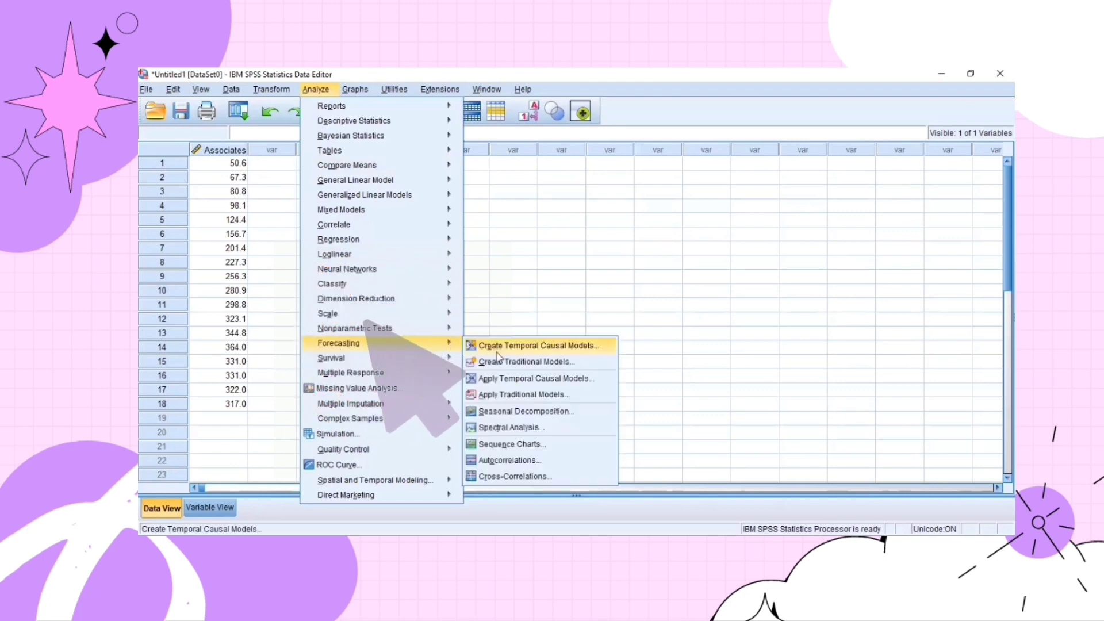
click(502, 445)
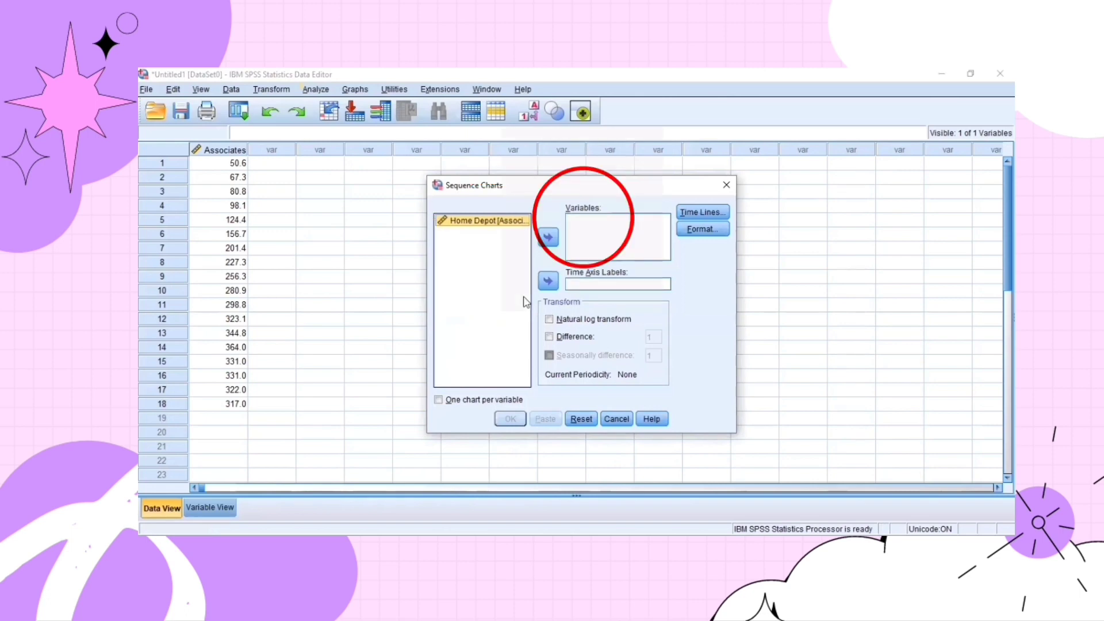
click(547, 238)
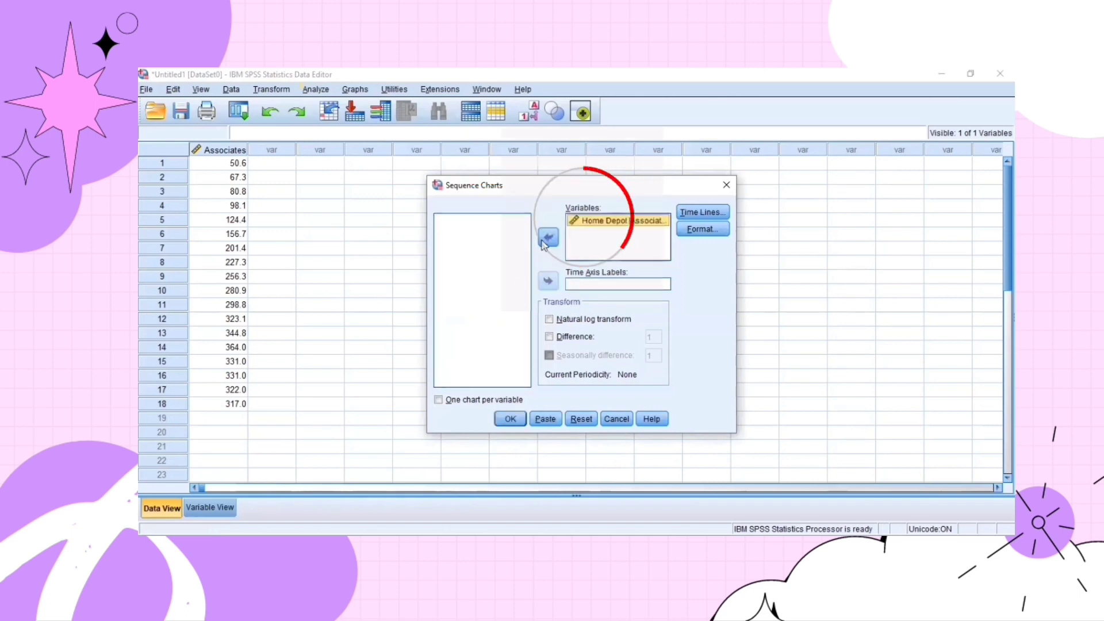
click(509, 418)
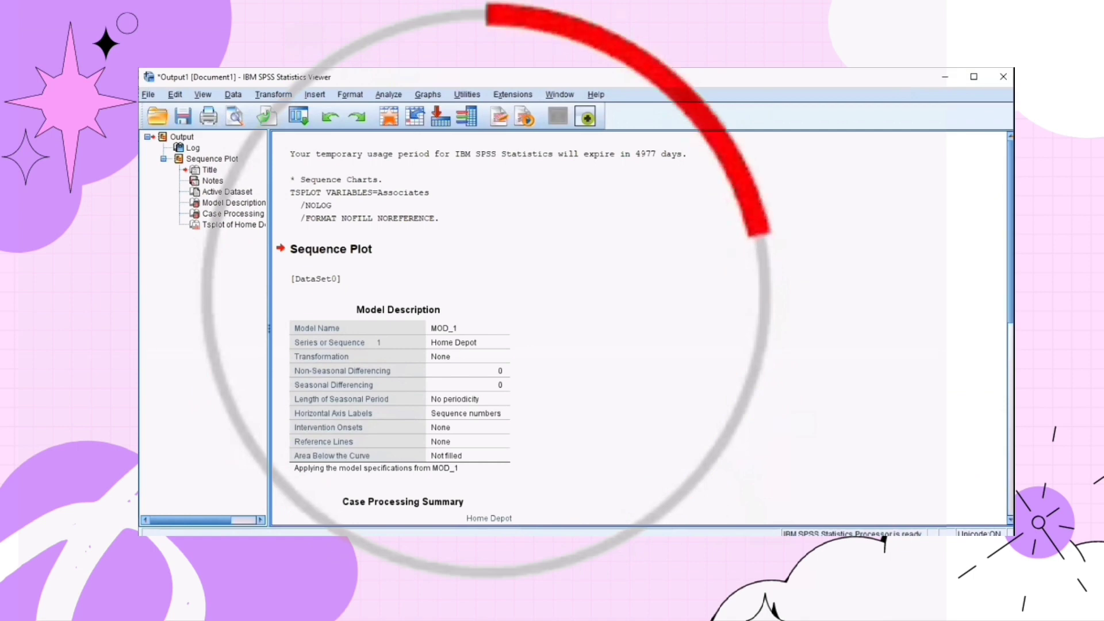
- Examine the sequence plot output, including the model description, case processing summary and the Home Depot line chart
scroll(638, 328, down, 2)
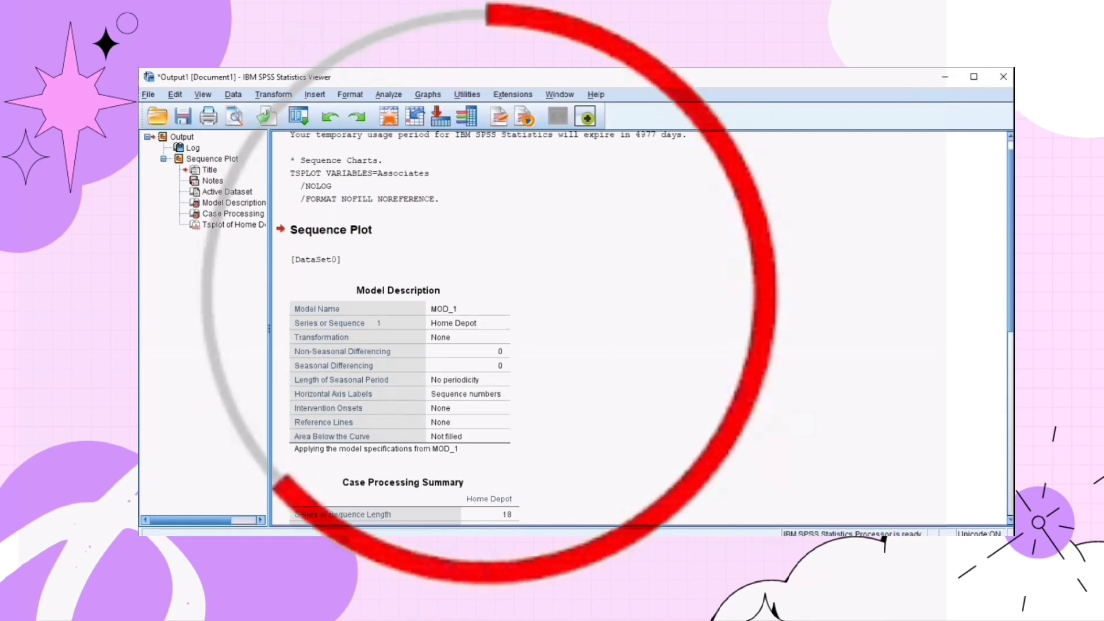
scroll(638, 327, down, 3)
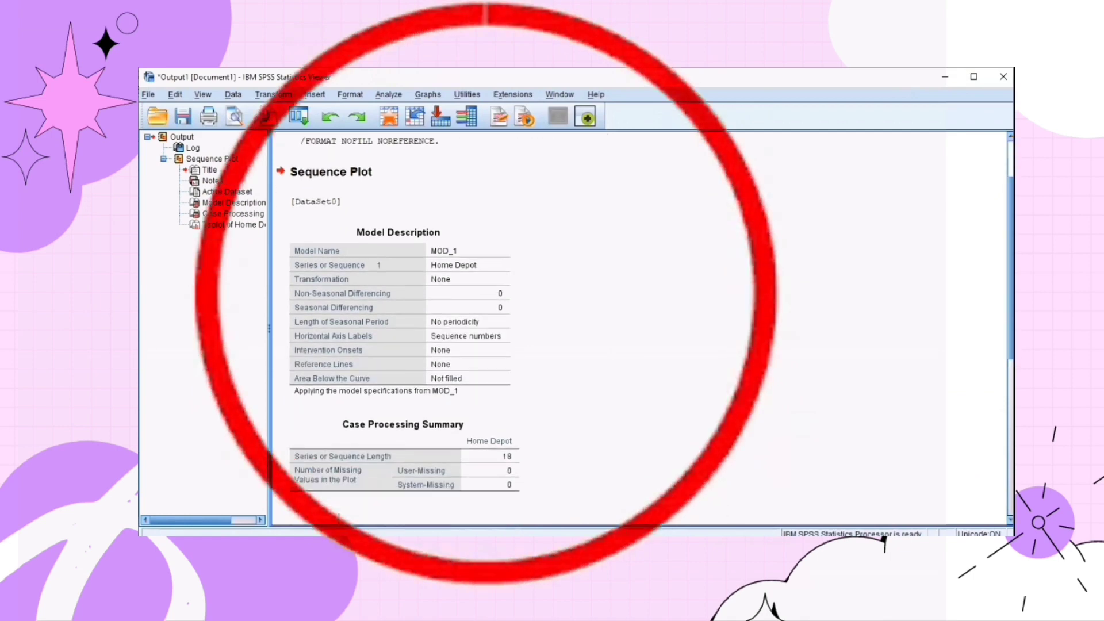
scroll(638, 328, down, 3)
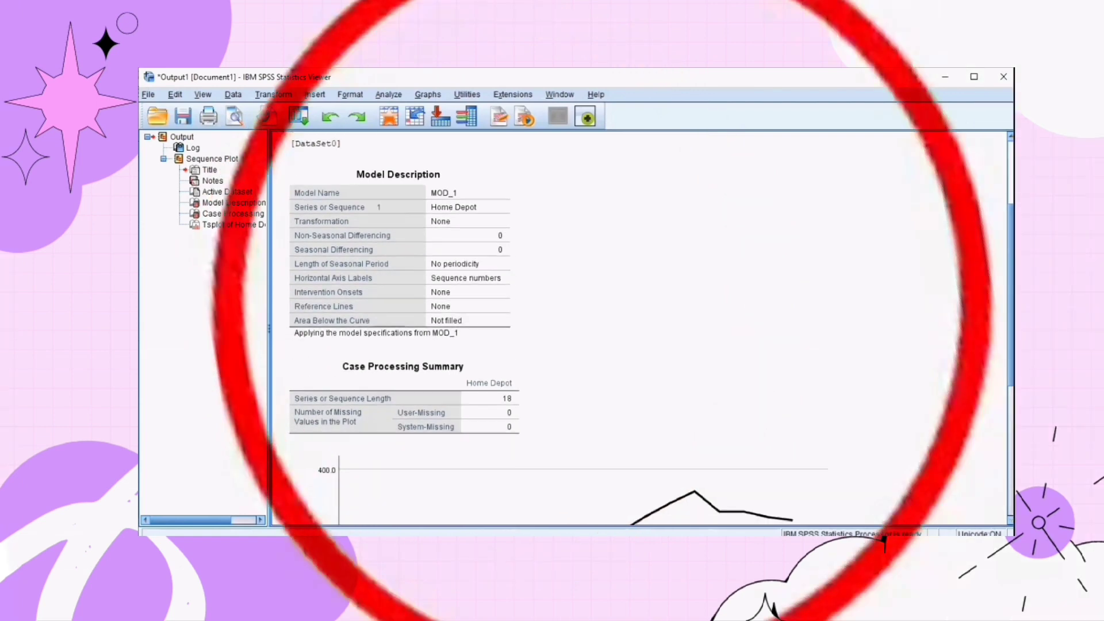
scroll(638, 327, down, 3)
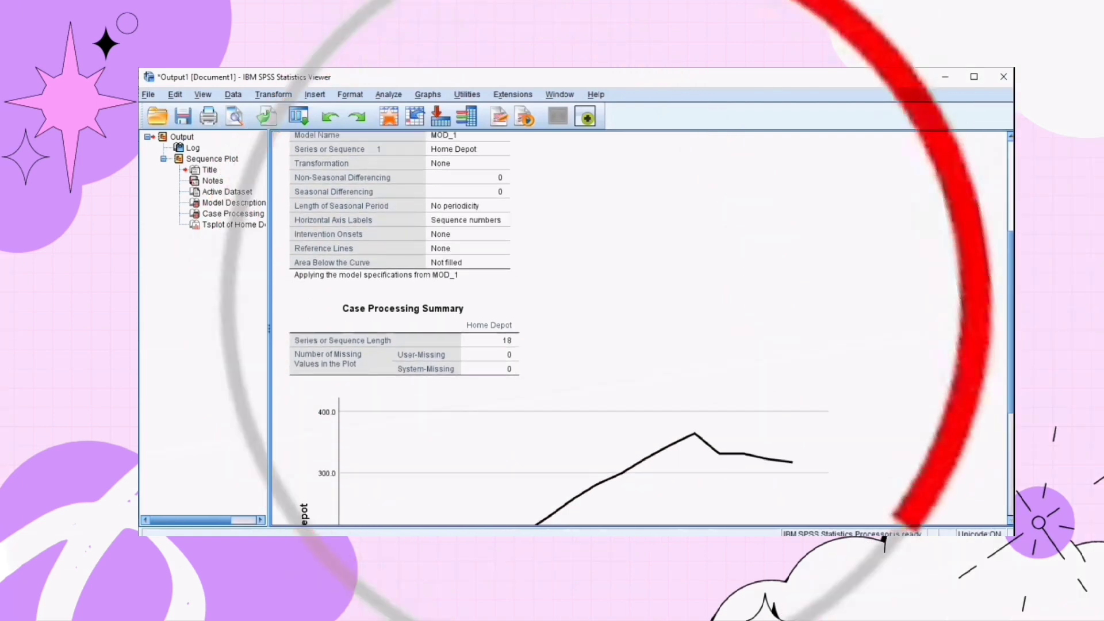
scroll(638, 328, down, 3)
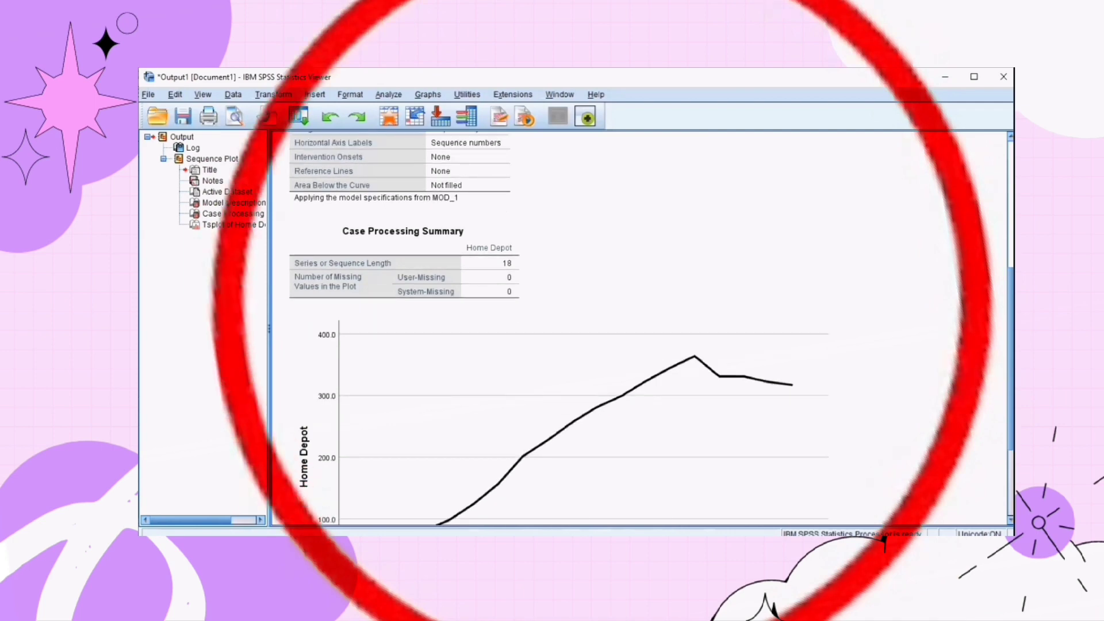
scroll(638, 328, down, 5)
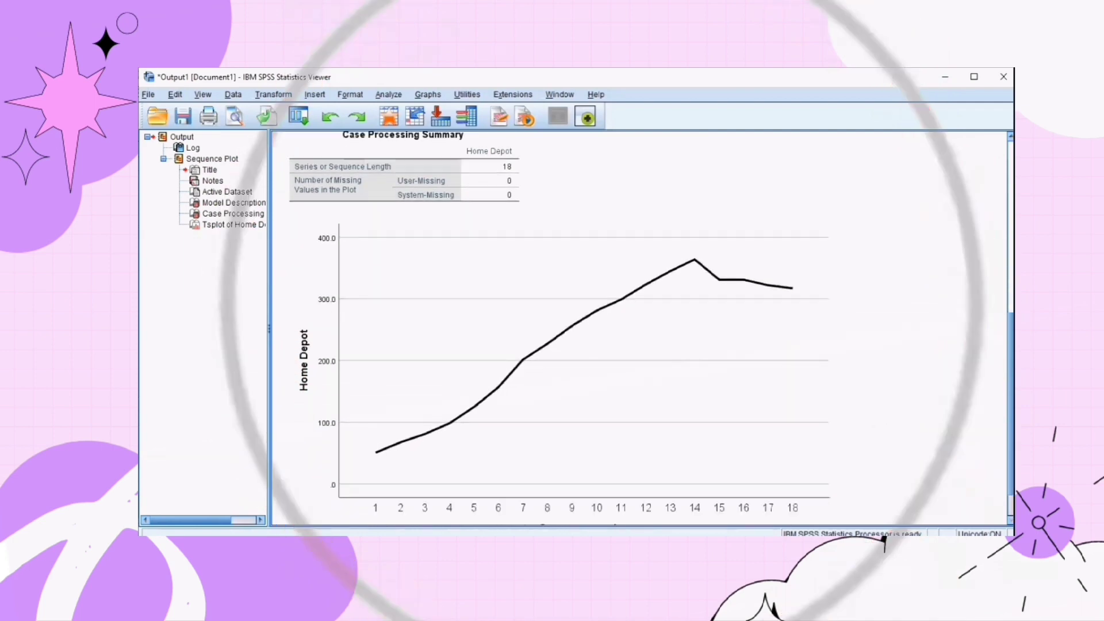
scroll(638, 328, down, 3)
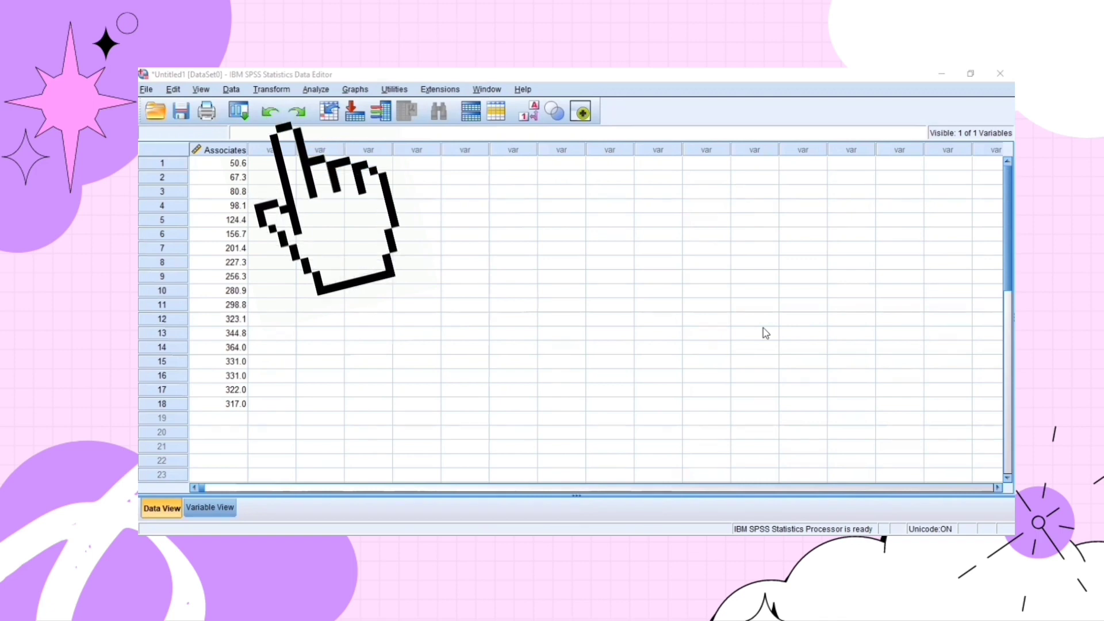
- Compute a new variable C2 with the numeric expression 1/SQRT(Associates), using the arithmetic Sqrt function
click(268, 90)
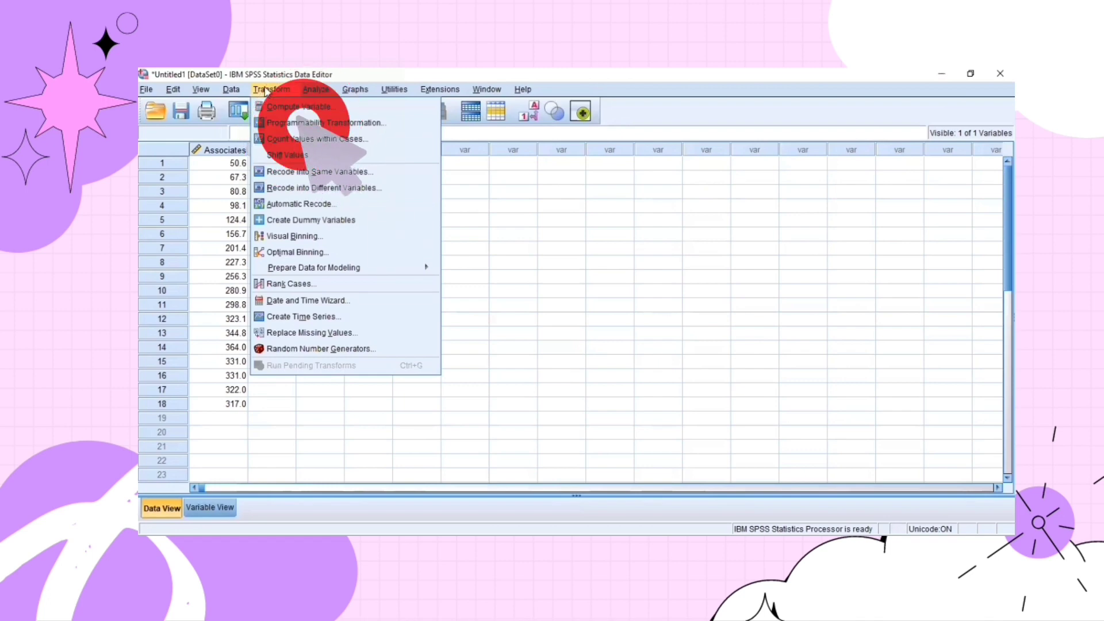
click(282, 106)
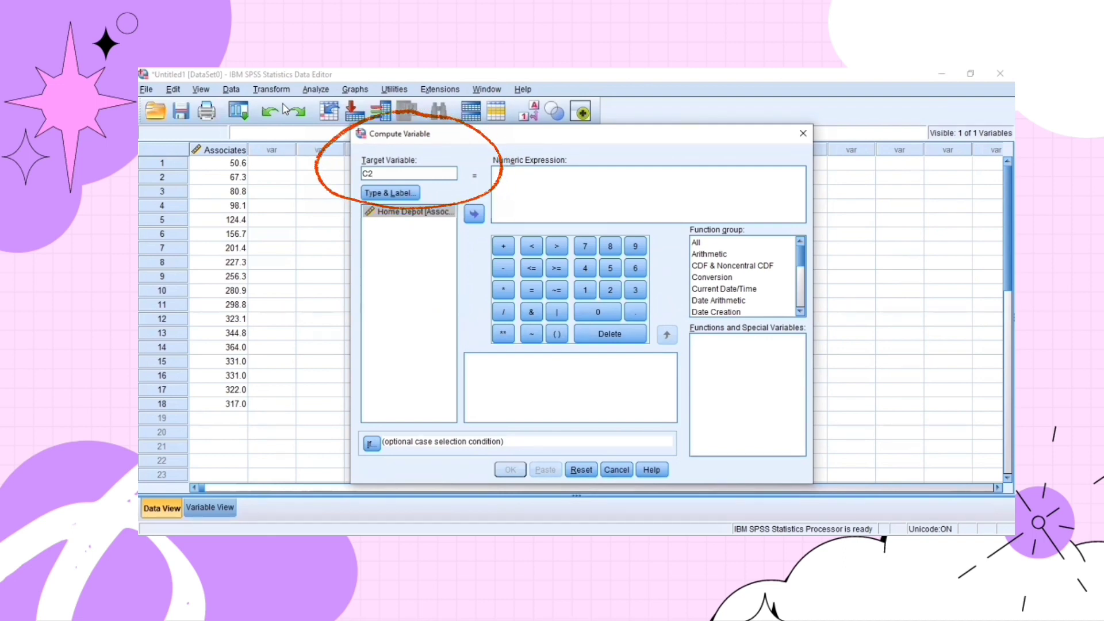
click(718, 255)
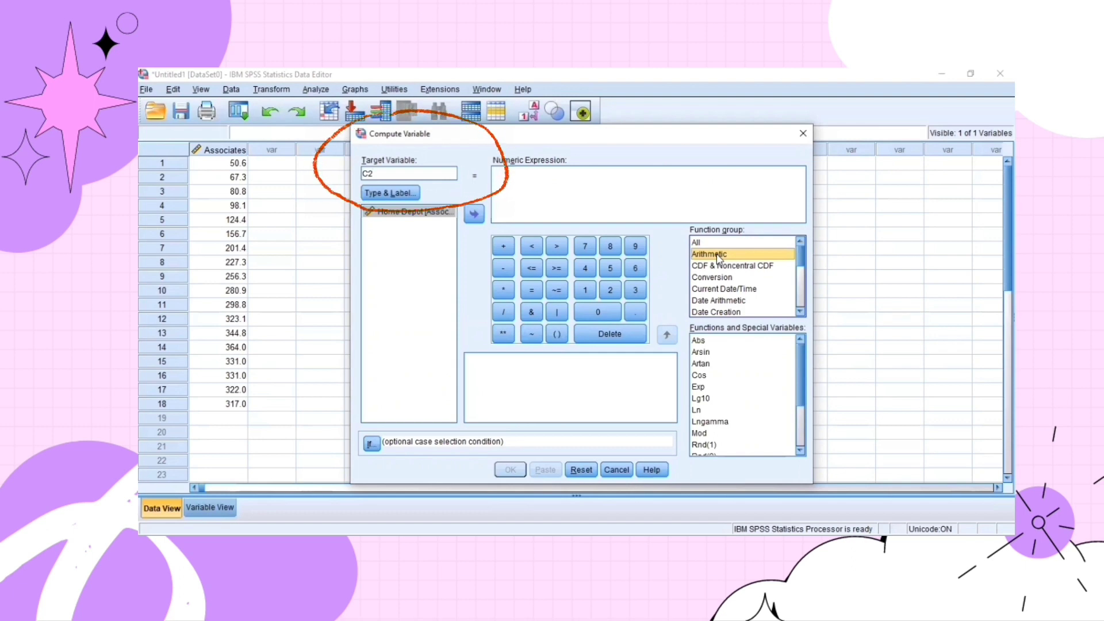
click(523, 188)
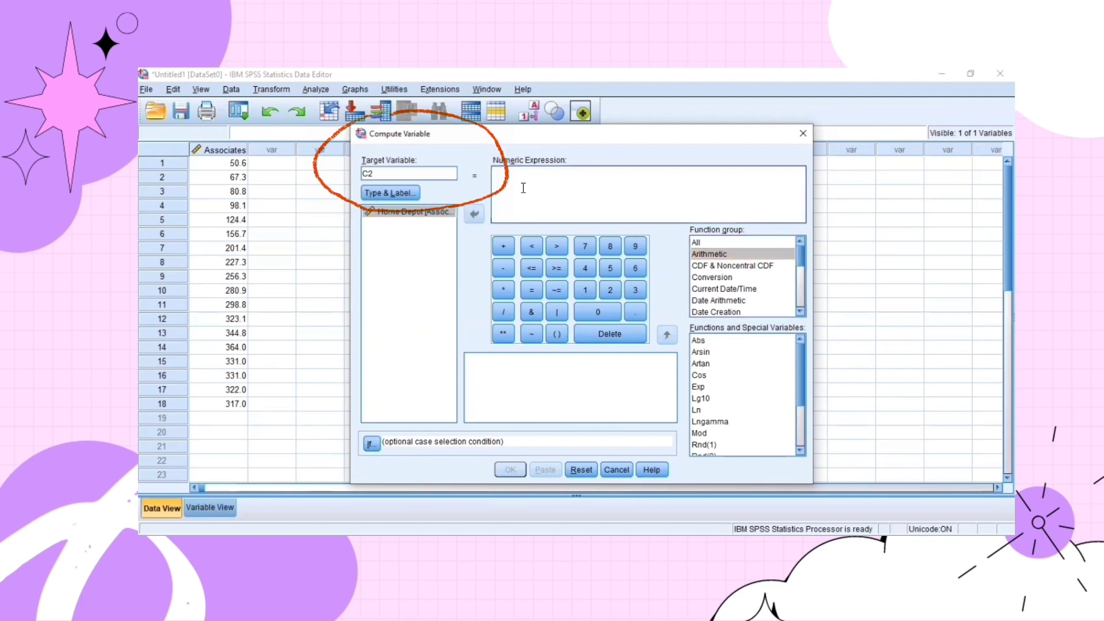
text(1/)
scroll(798, 429, down, 2)
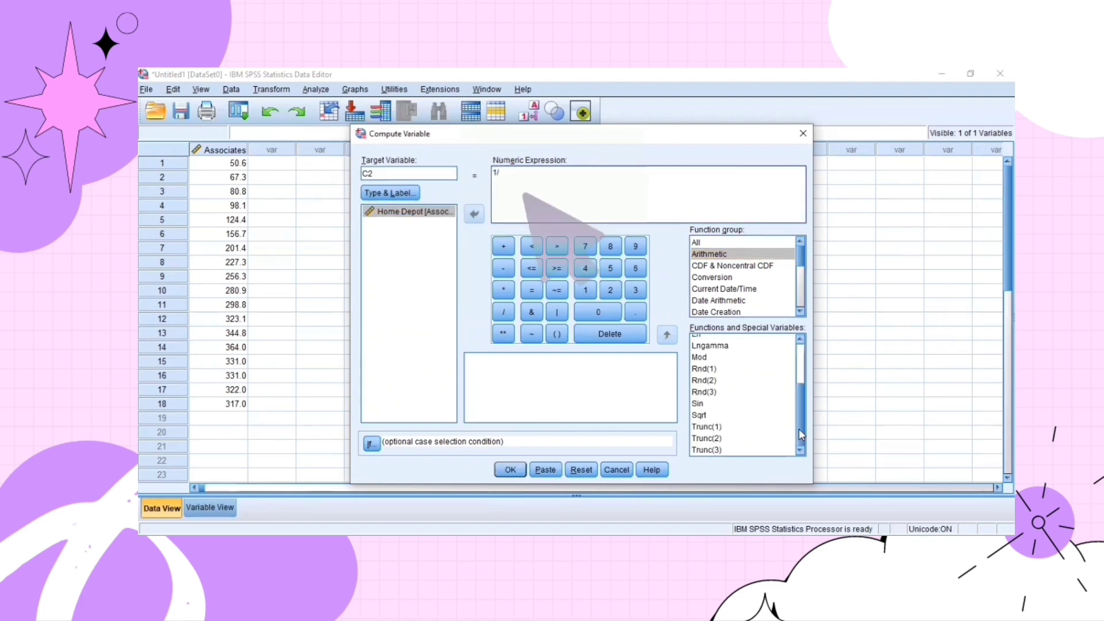
click(703, 414)
click(667, 334)
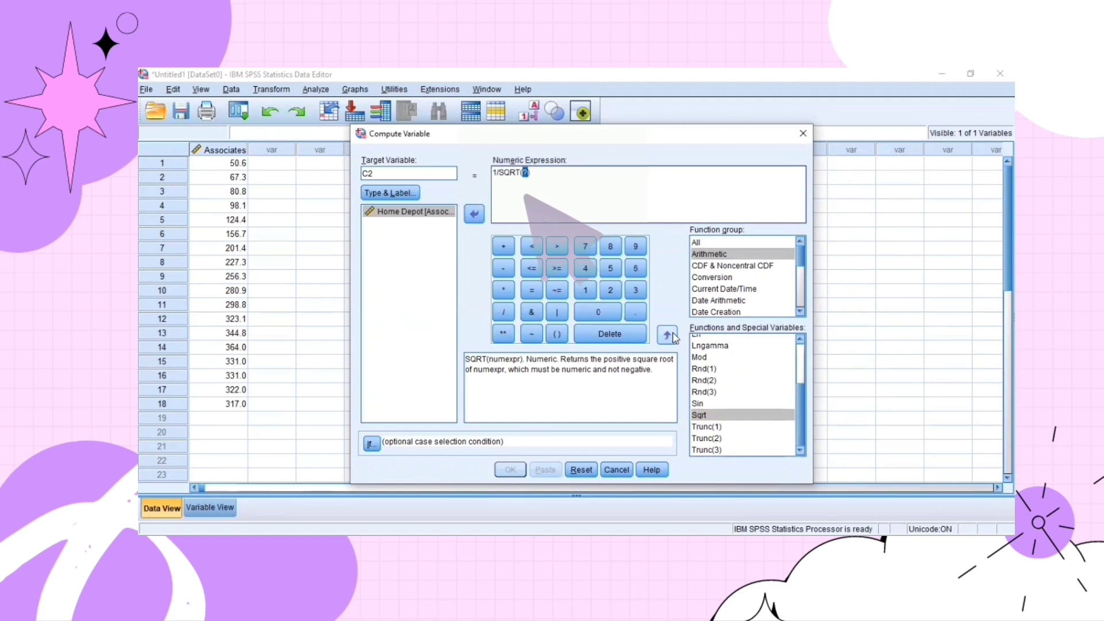
click(440, 214)
click(474, 214)
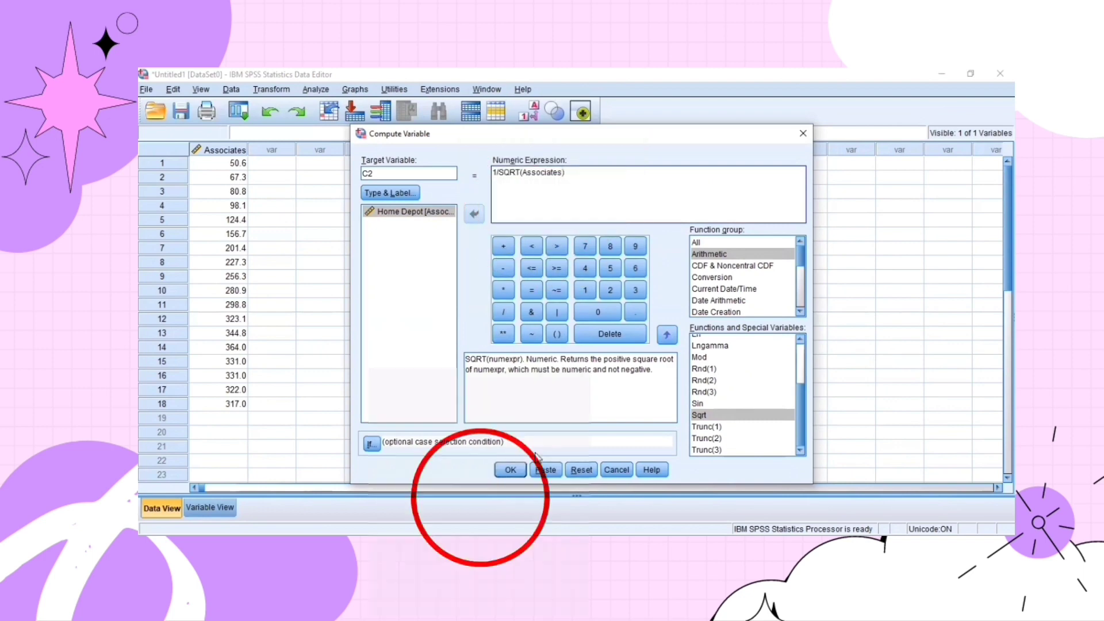
click(510, 469)
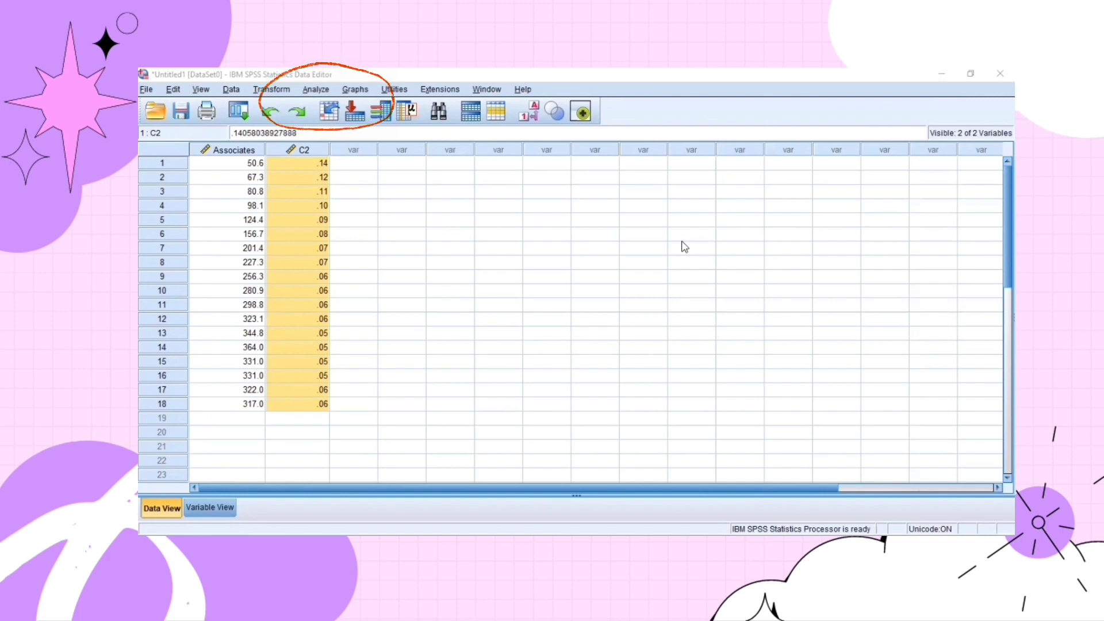
- Start a new forecasting sequence chart and add the transformed variable C2 to its variables
click(315, 90)
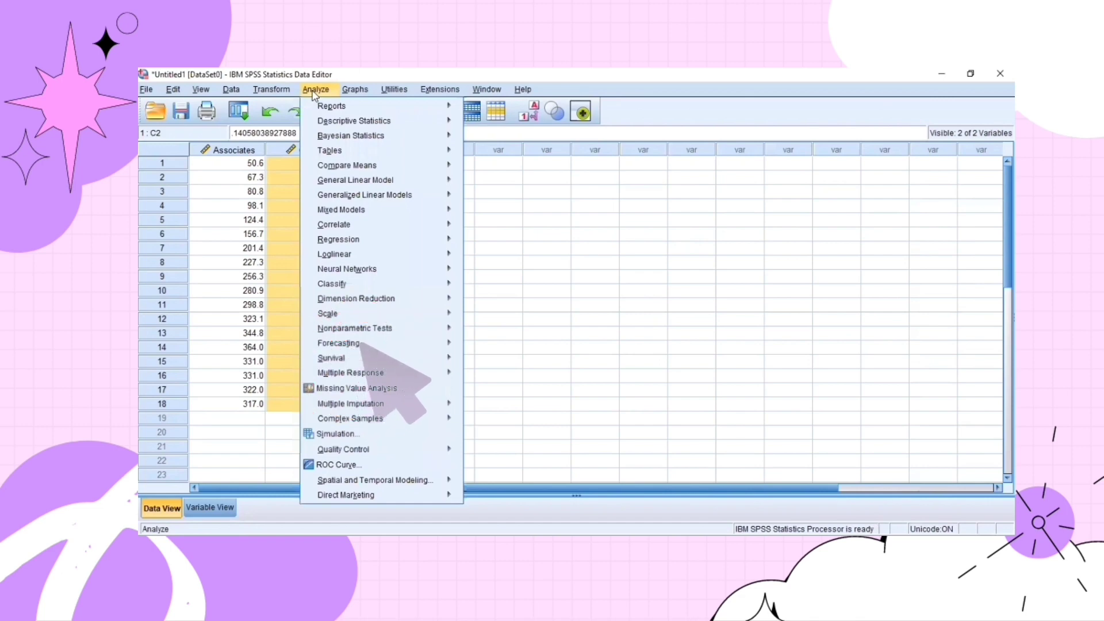
mouse_move(357, 344)
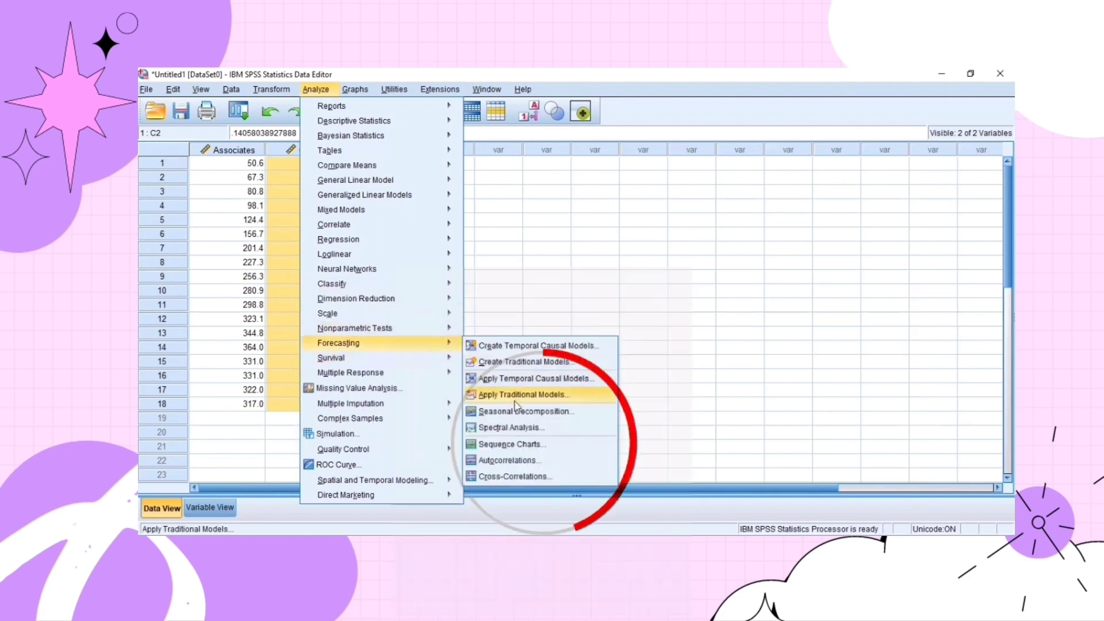
click(519, 445)
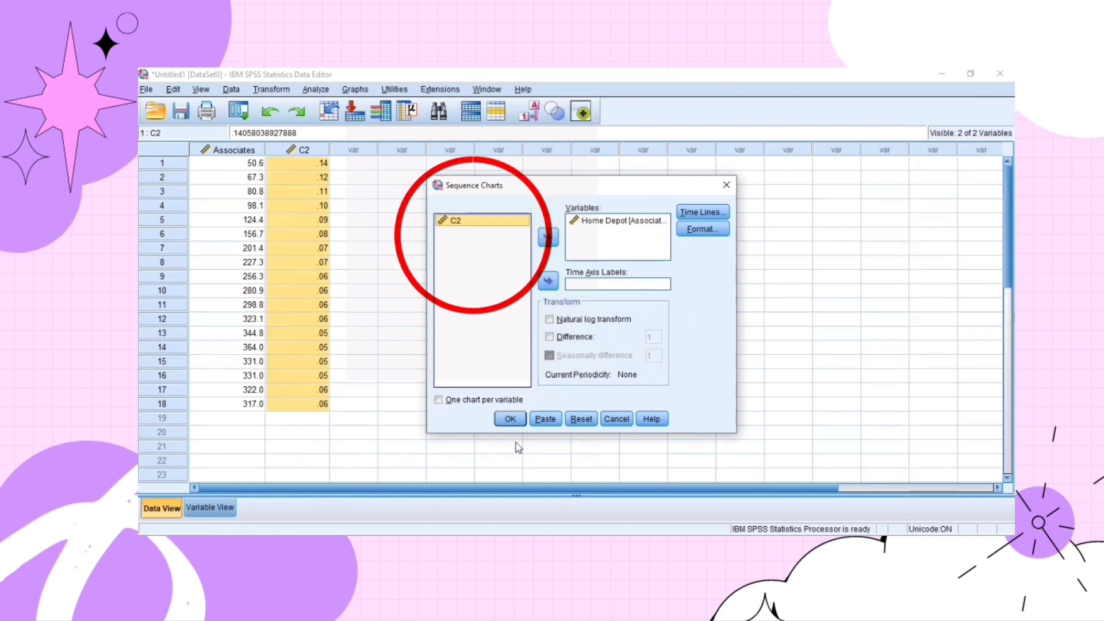
click(617, 224)
click(573, 221)
click(504, 221)
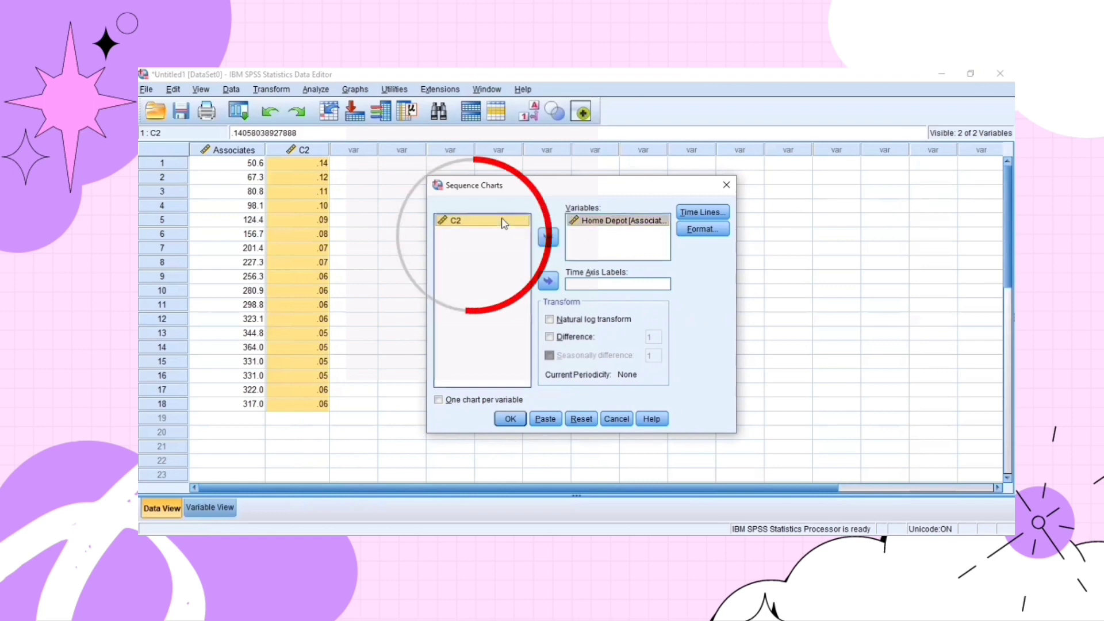
click(549, 236)
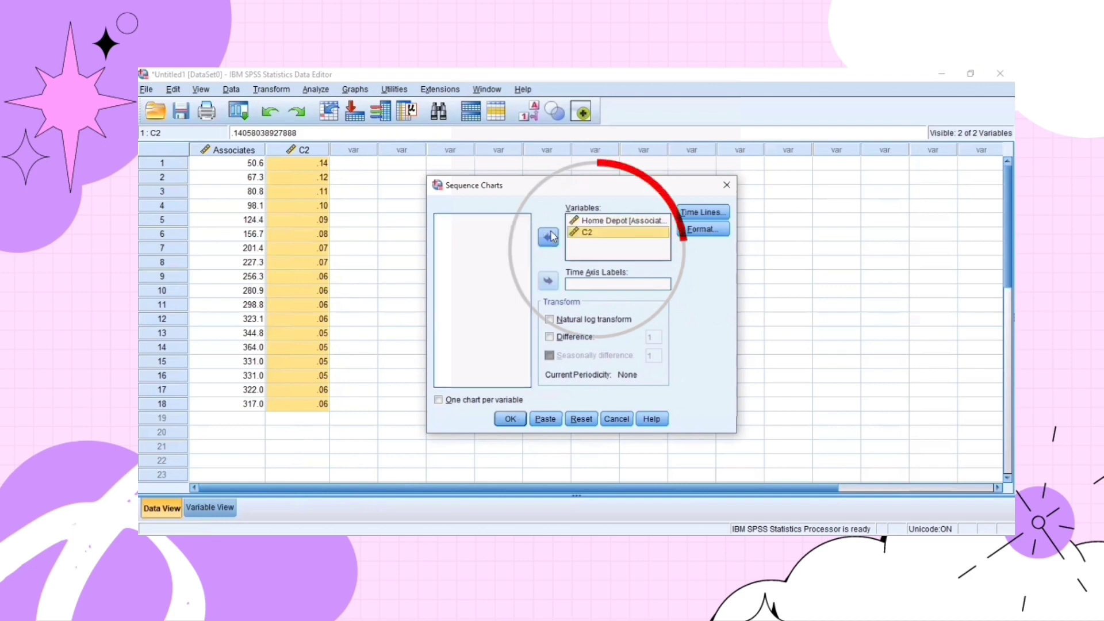
- Remove Home Depot [Associates] from the chart variables and generate the sequence chart of C2 alone, without any transformation
click(612, 221)
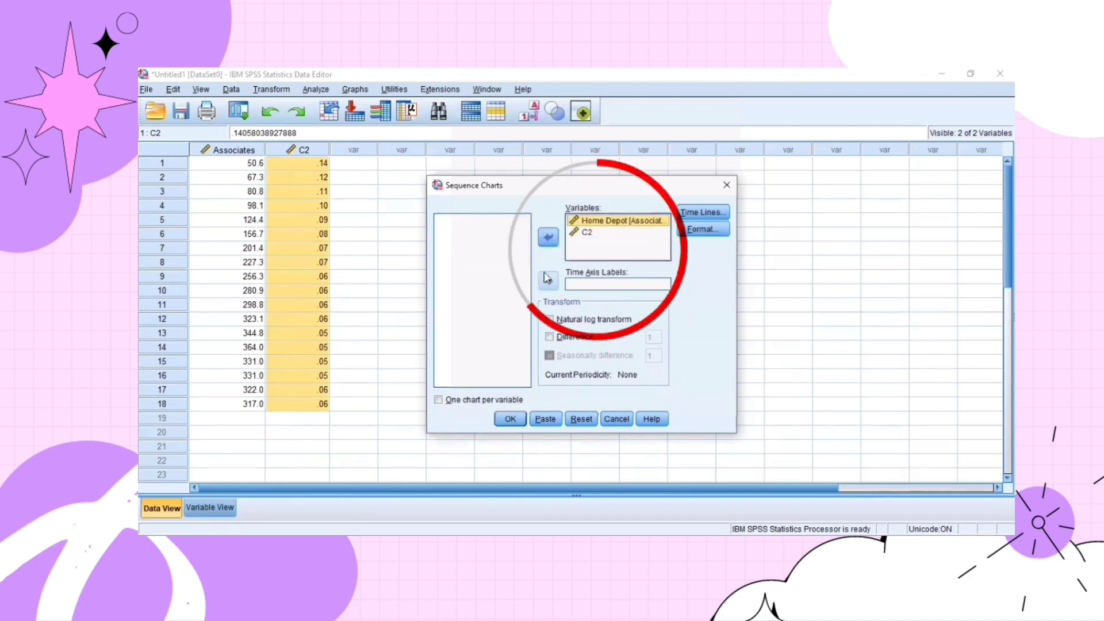
click(548, 237)
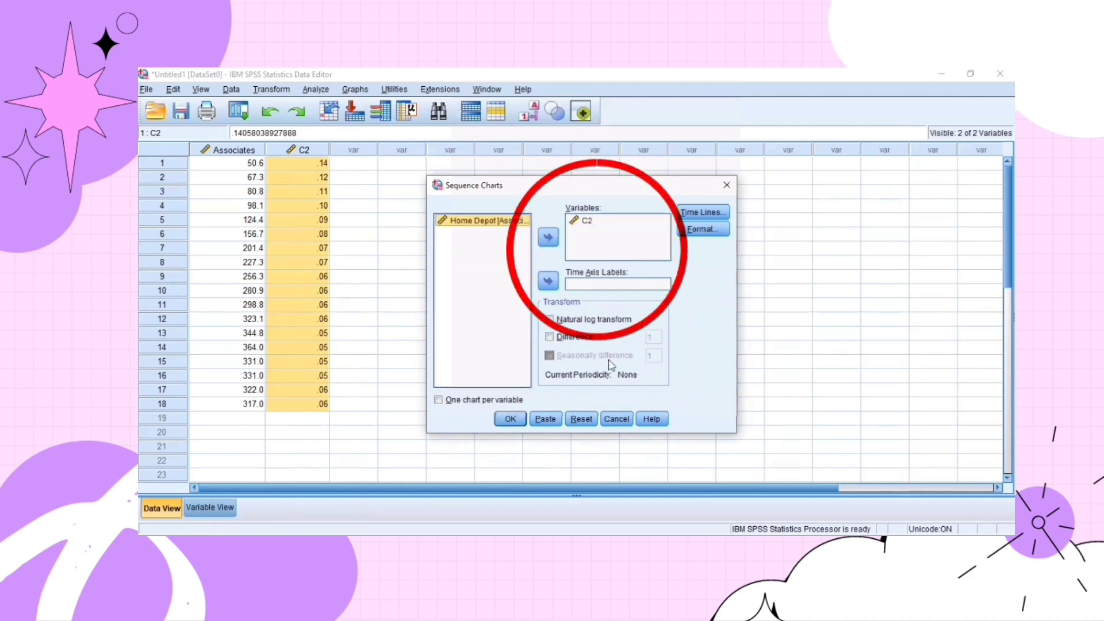
click(504, 423)
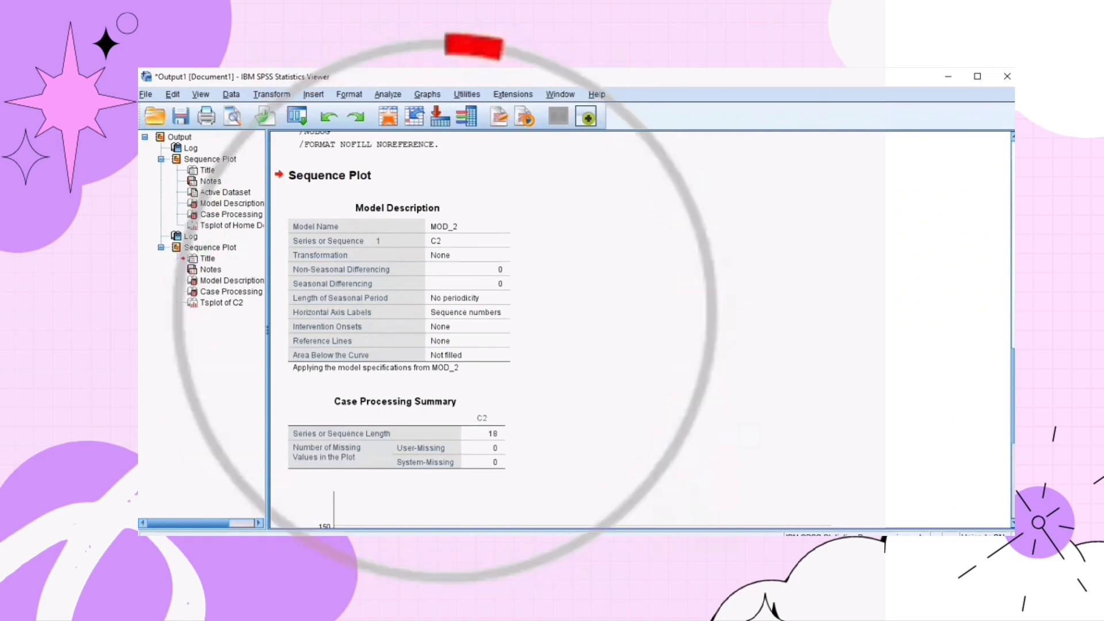
scroll(641, 329, down, 3)
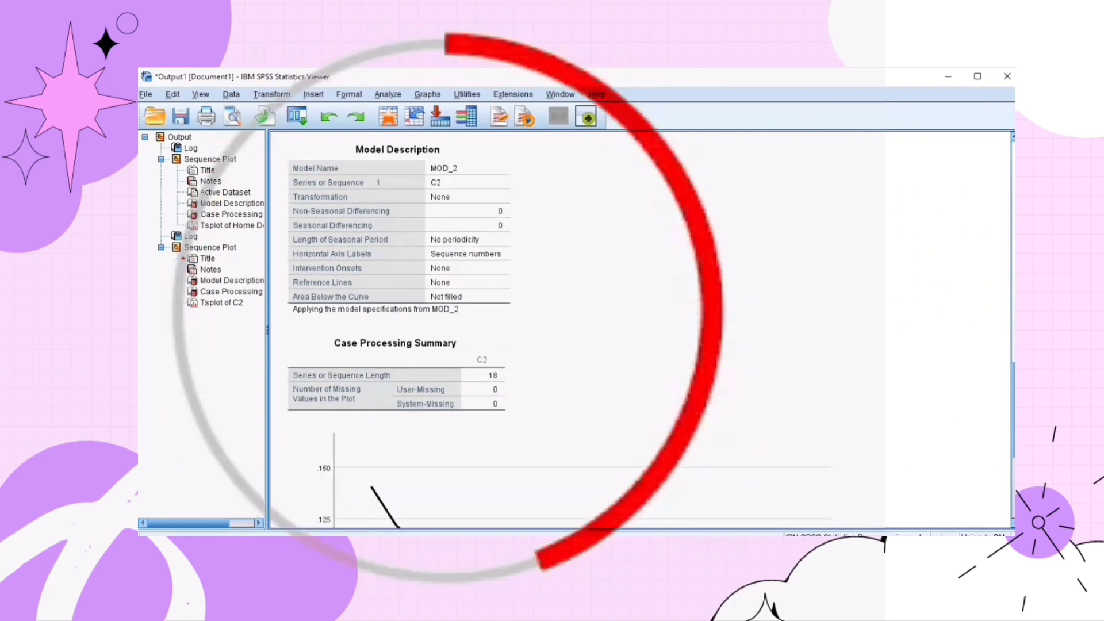
scroll(640, 330, down, 8)
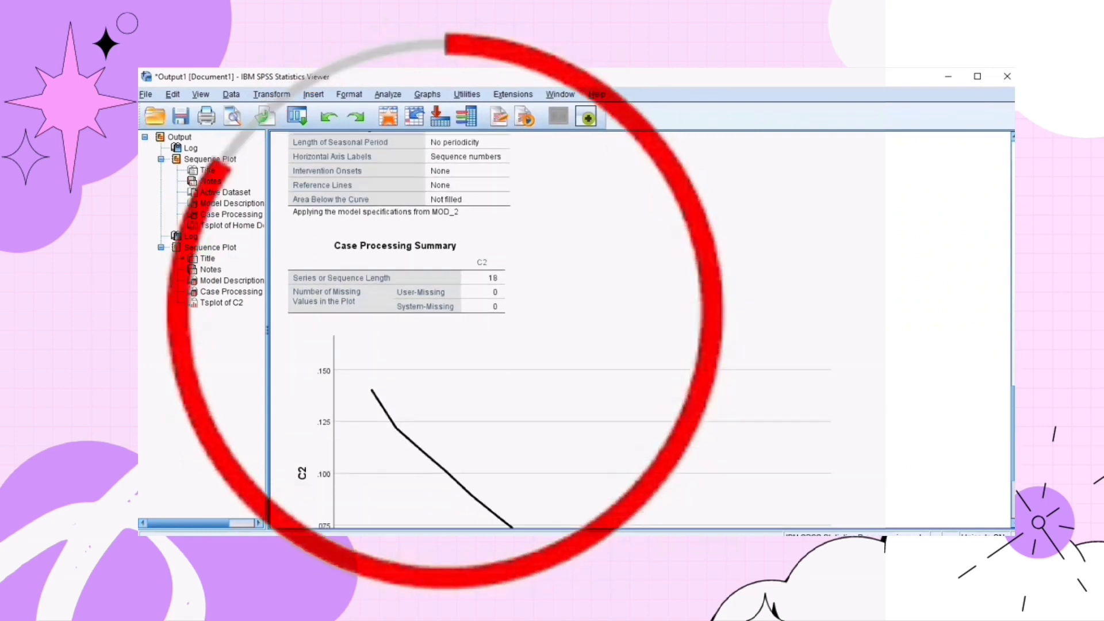
scroll(640, 330, down, 4)
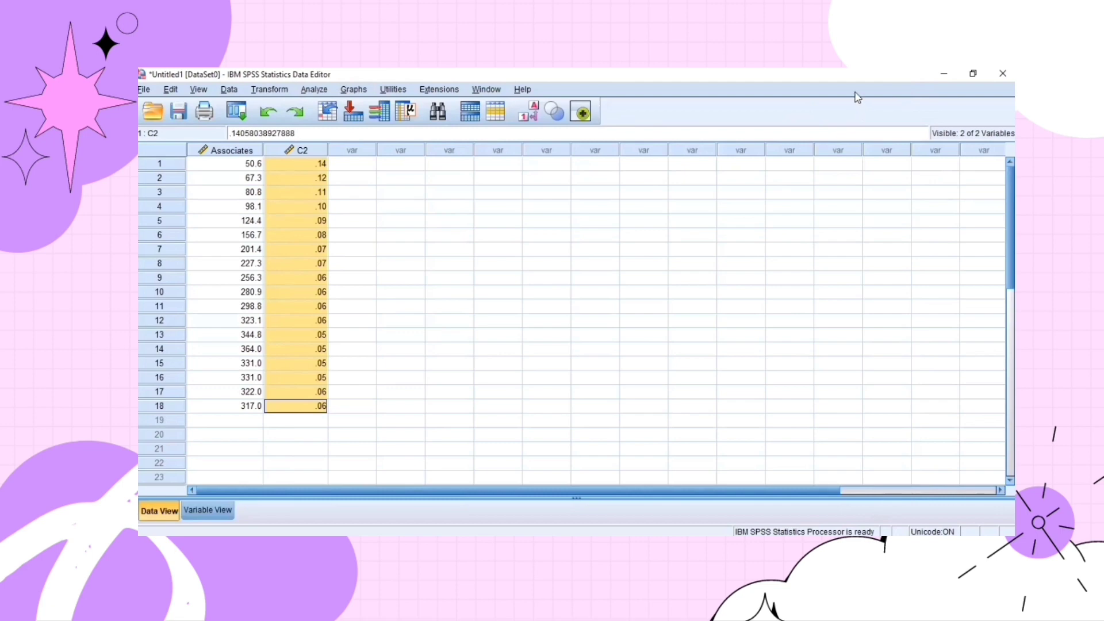
- Run a forecasting autocorrelation analysis on C2 with both autocorrelations and partial autocorrelations displayed
click(310, 90)
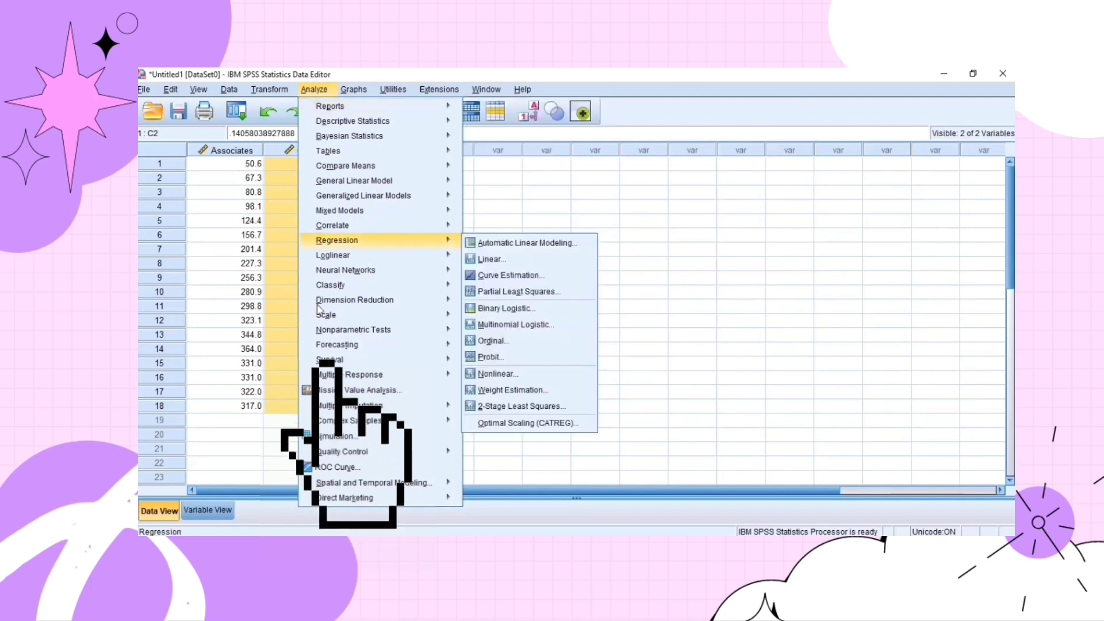
mouse_move(340, 349)
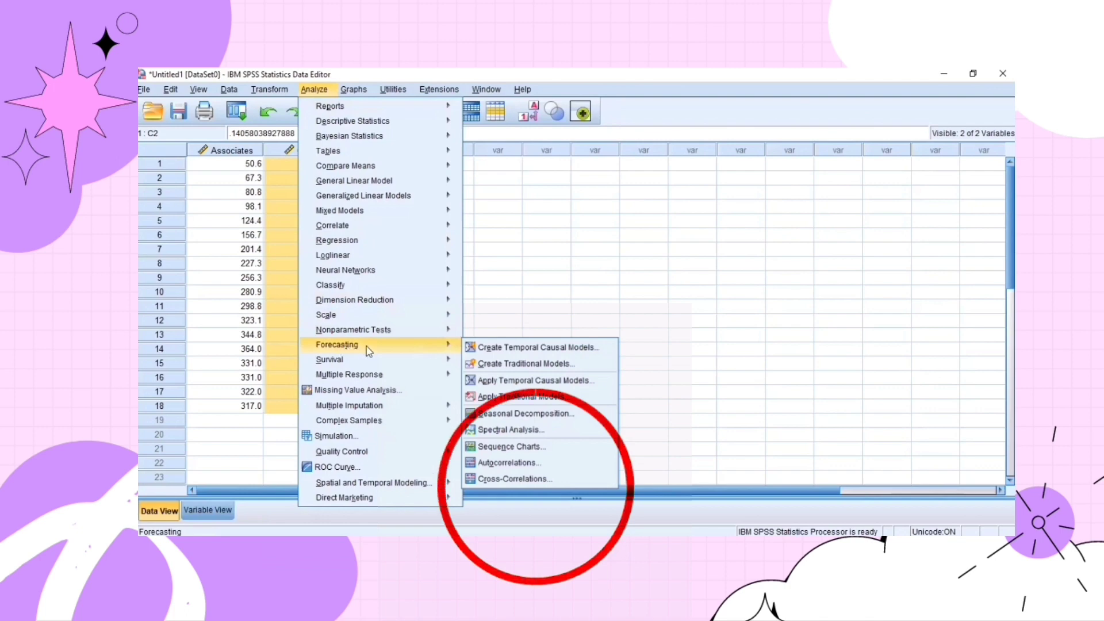
click(509, 463)
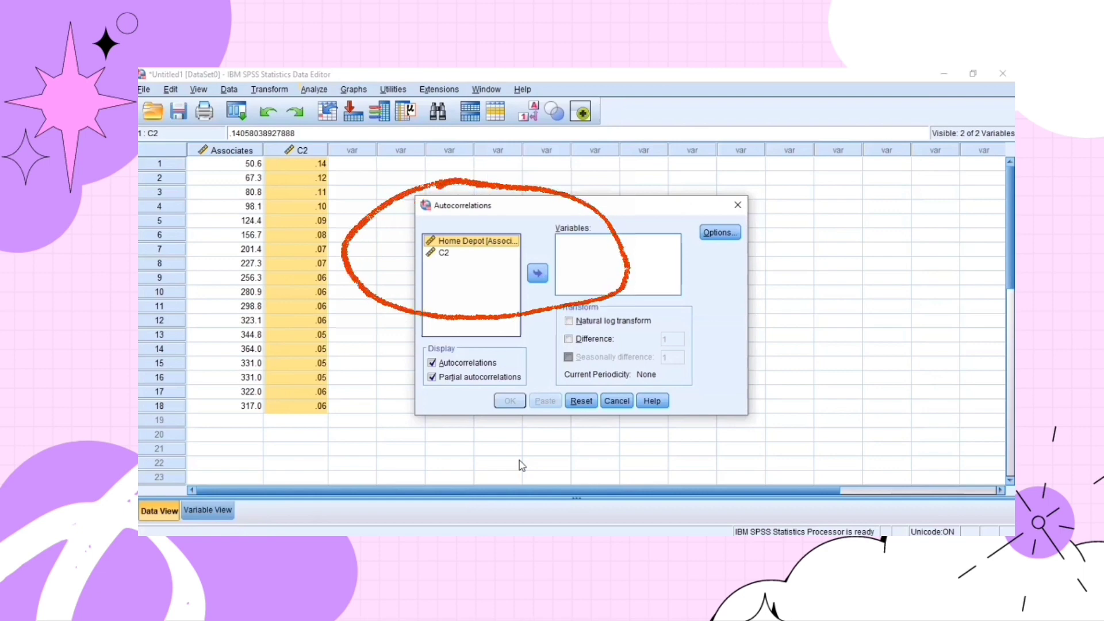
click(471, 254)
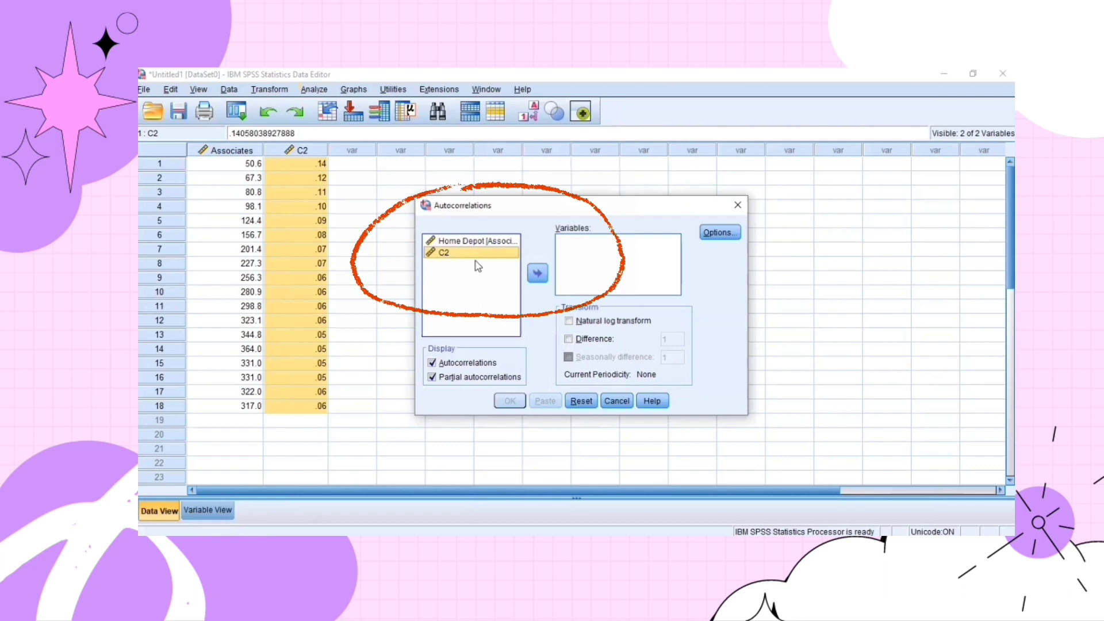
click(536, 273)
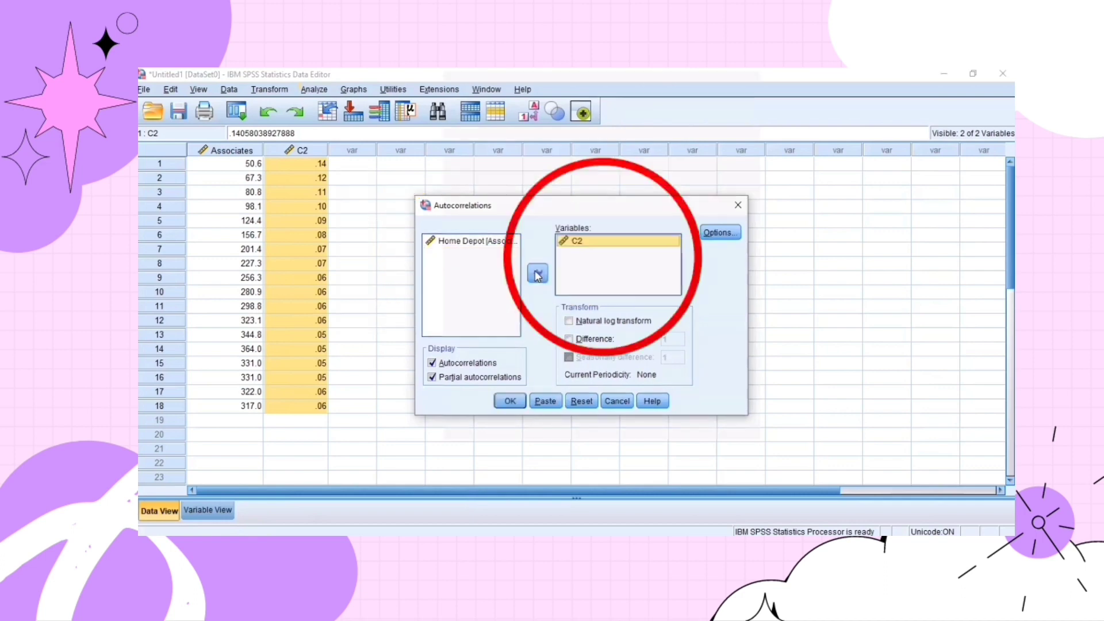
click(511, 405)
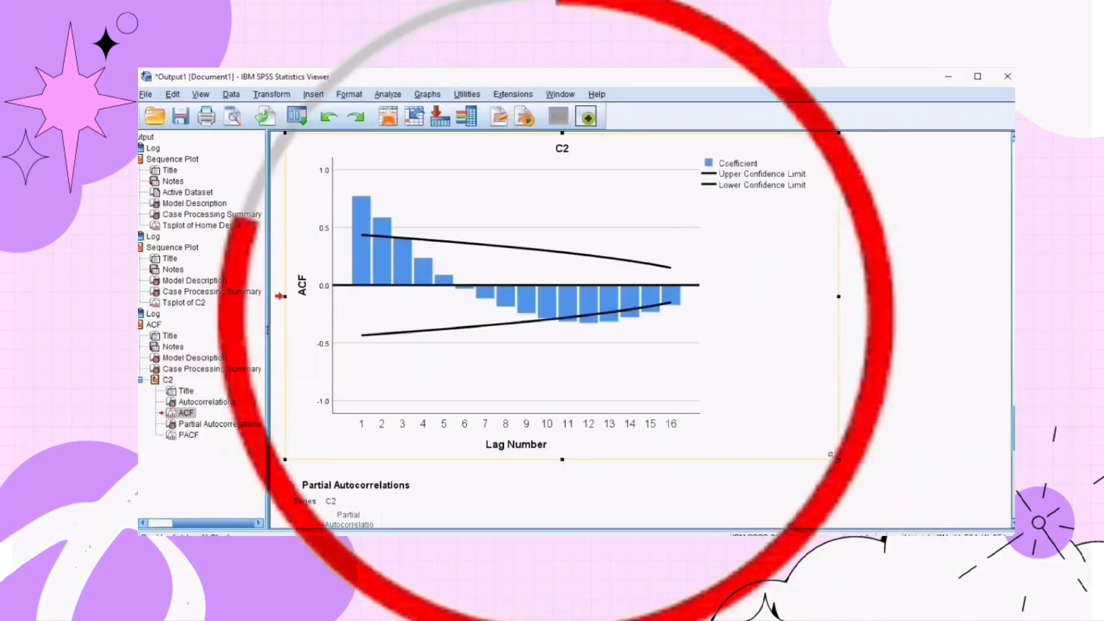
- Examine the ACF and partial ACF charts of C2 together with their lag tables
scroll(999, 490, down, 5)
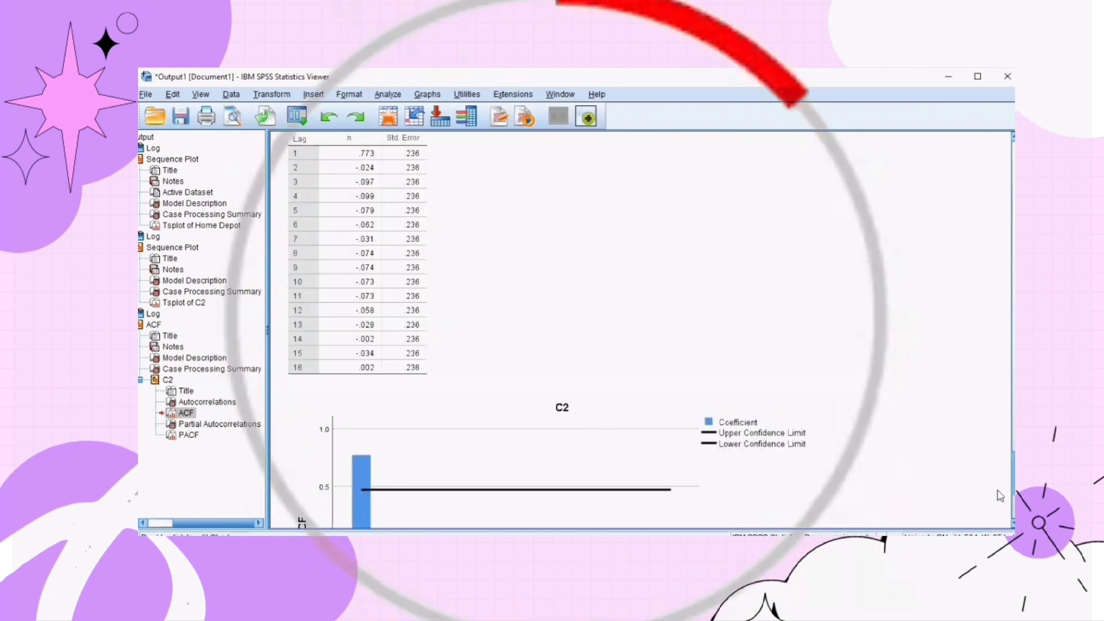
scroll(1000, 514, down, 4)
click(795, 398)
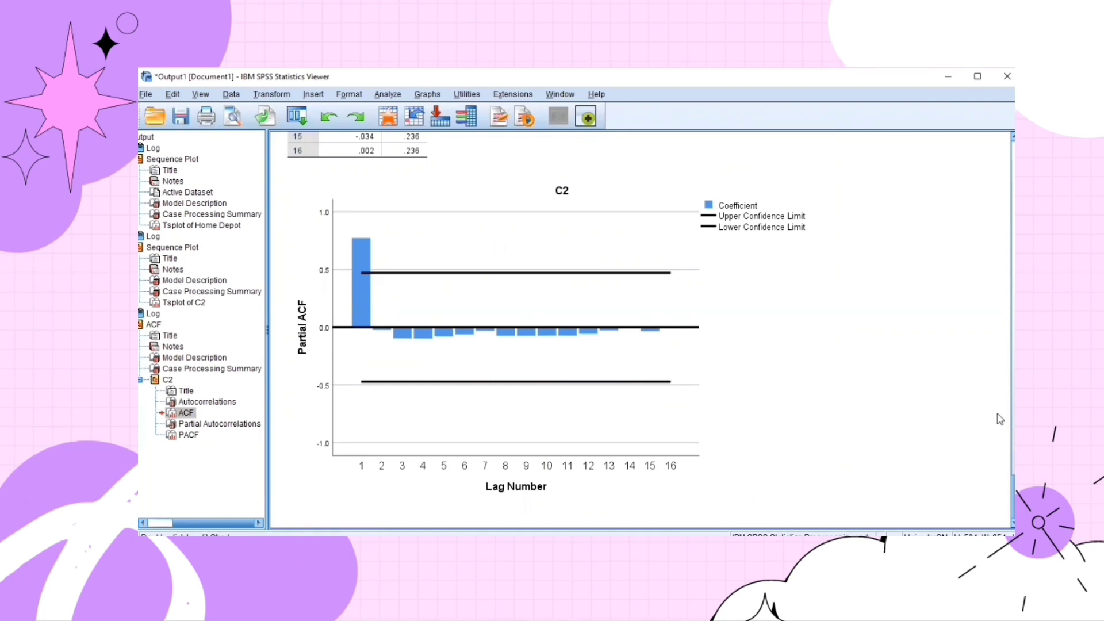
scroll(1000, 419, up, 6)
scroll(999, 490, down, 6)
scroll(1000, 450, up, 4)
scroll(1000, 428, up, 6)
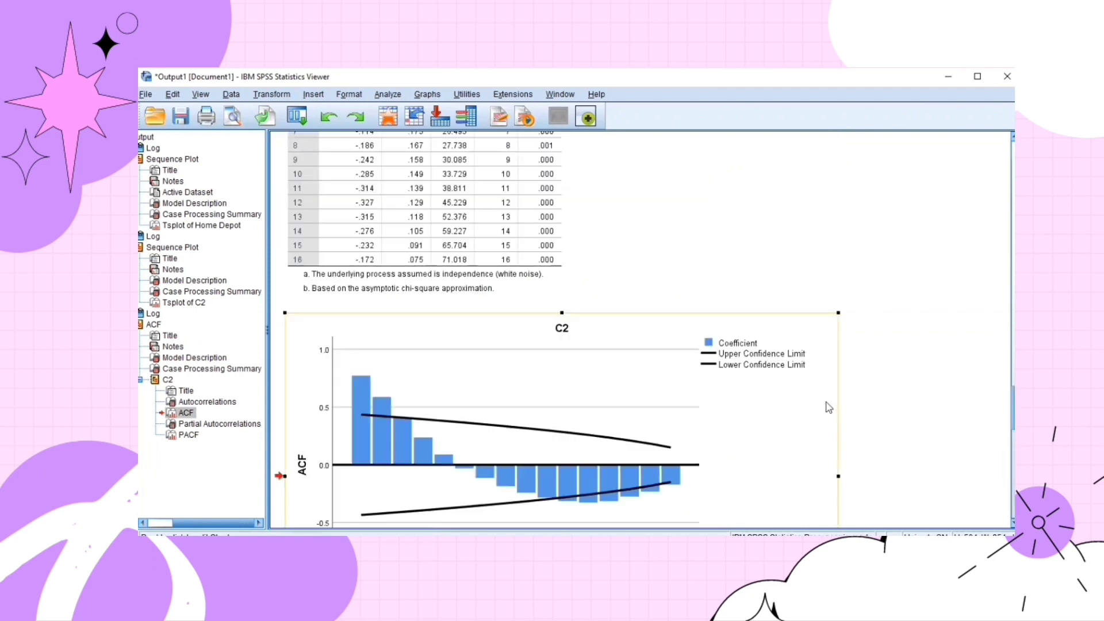
scroll(827, 402, down, 3)
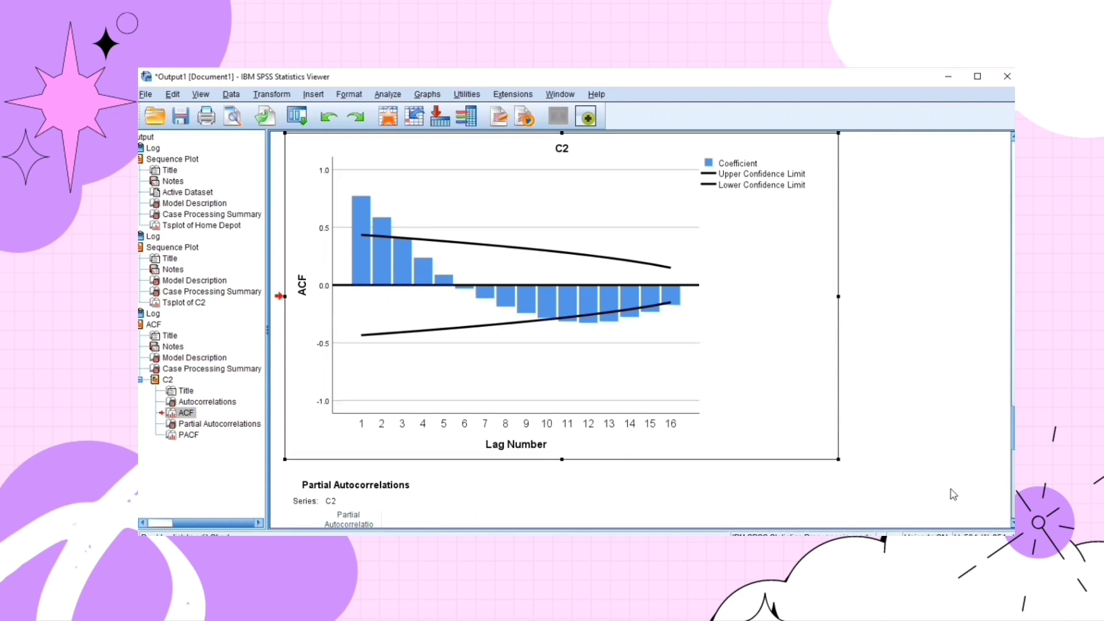
scroll(1000, 494, down, 10)
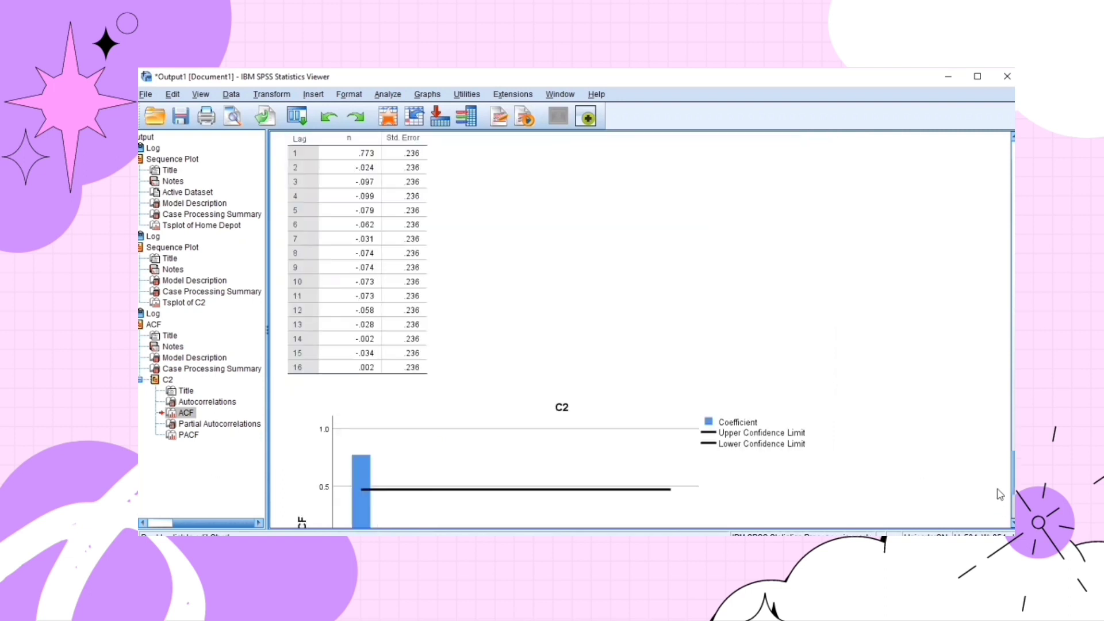
scroll(1000, 494, down, 4)
click(648, 384)
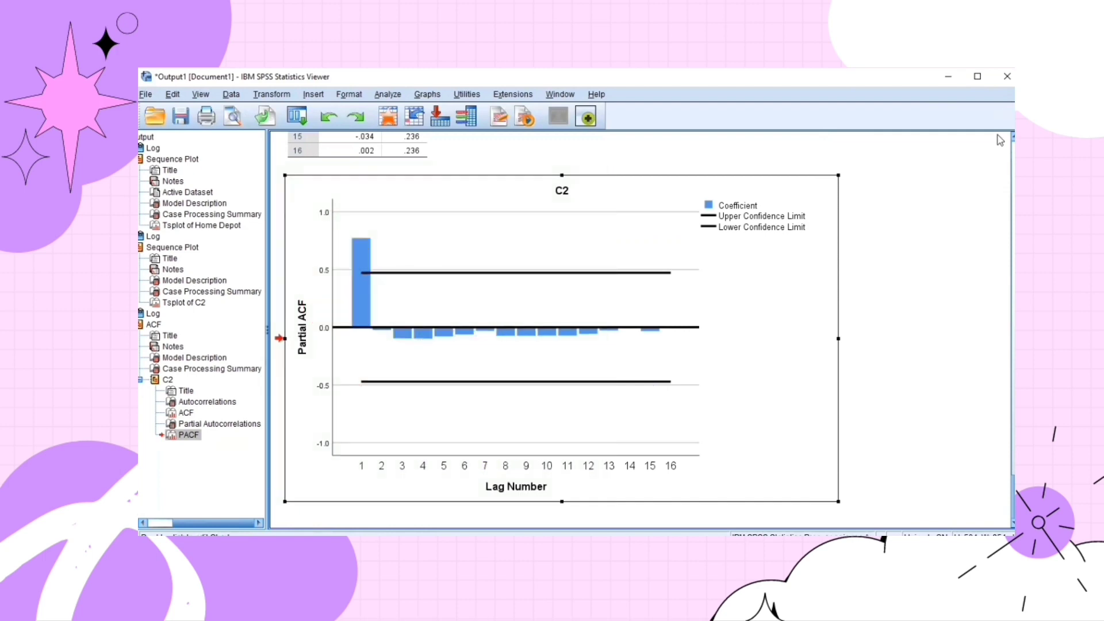
- Review the output from the partial ACF chart back to the first Home Depot sequence plot at the beginning
scroll(999, 140, up, 5)
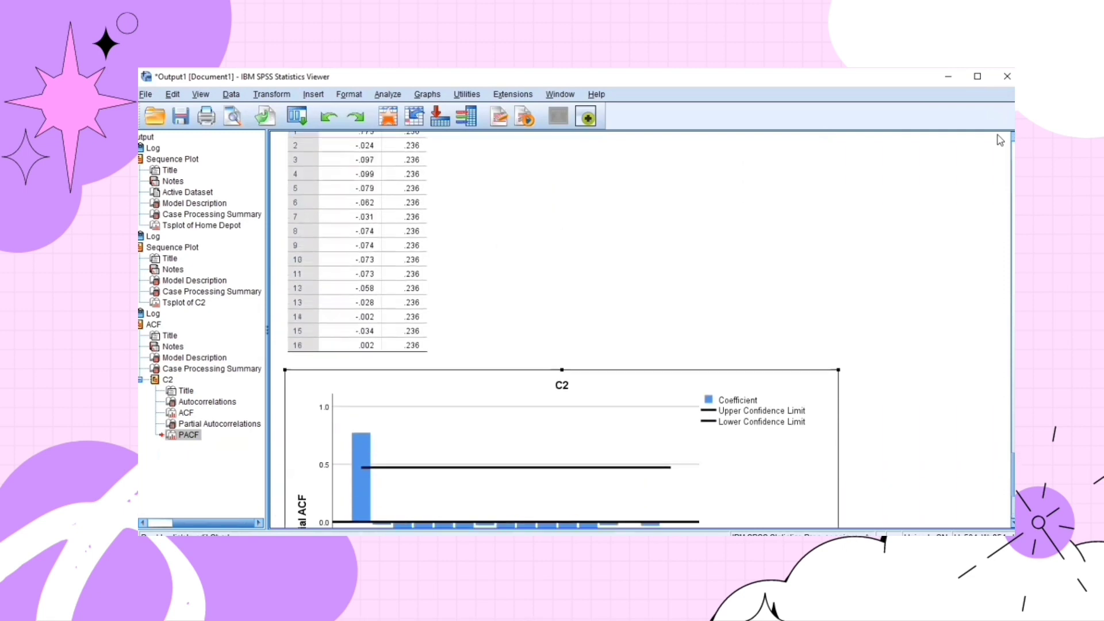
scroll(1000, 140, up, 15)
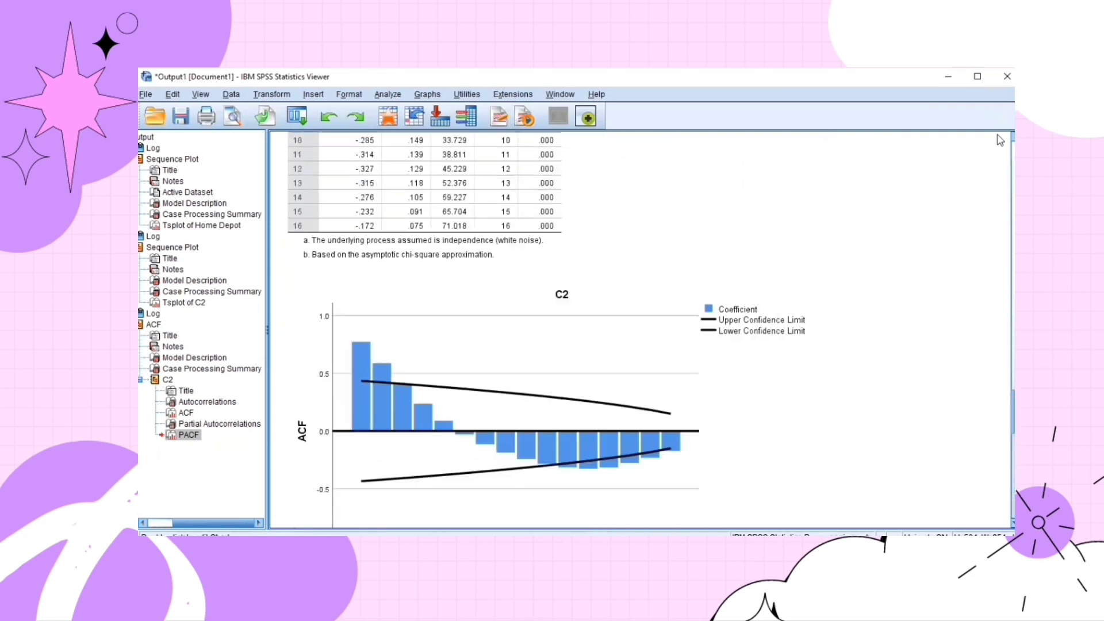
scroll(1000, 141, up, 15)
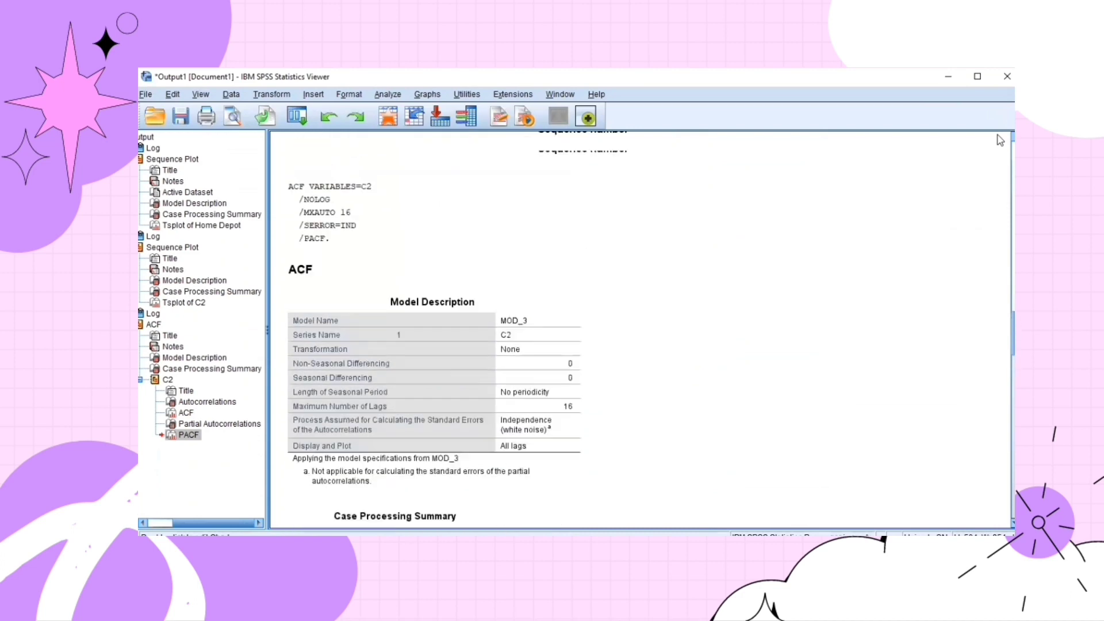
scroll(1000, 140, up, 20)
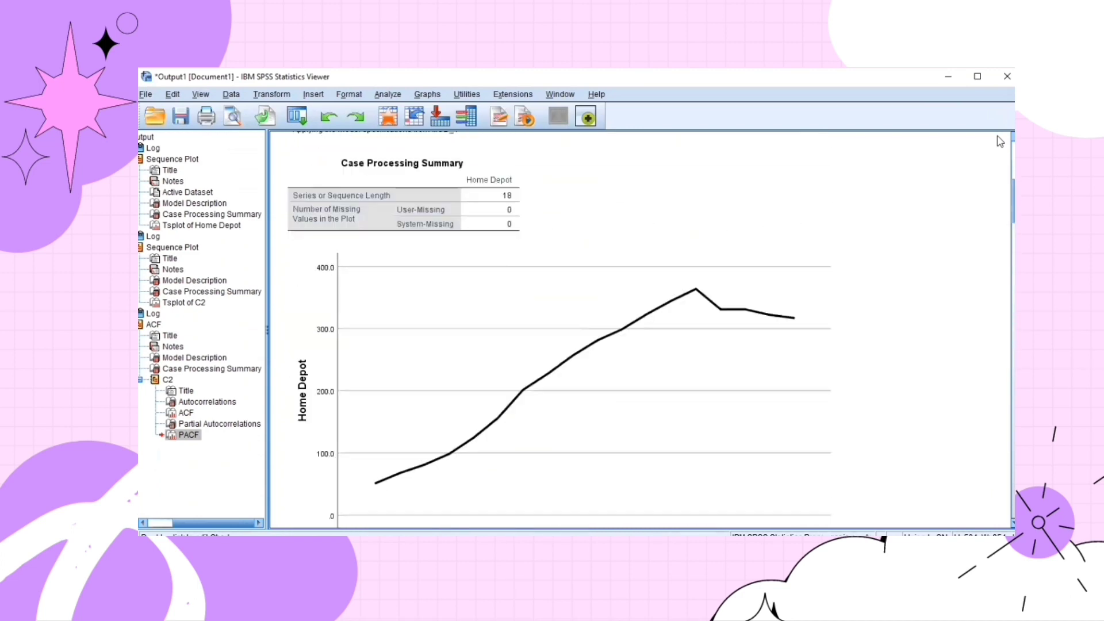
scroll(1000, 140, up, 10)
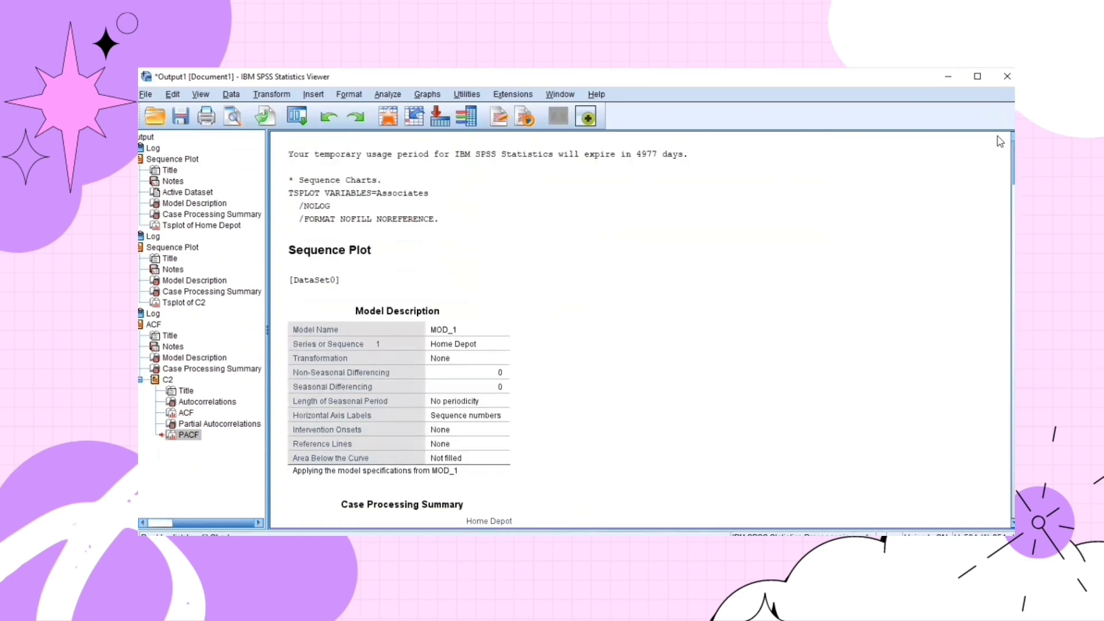